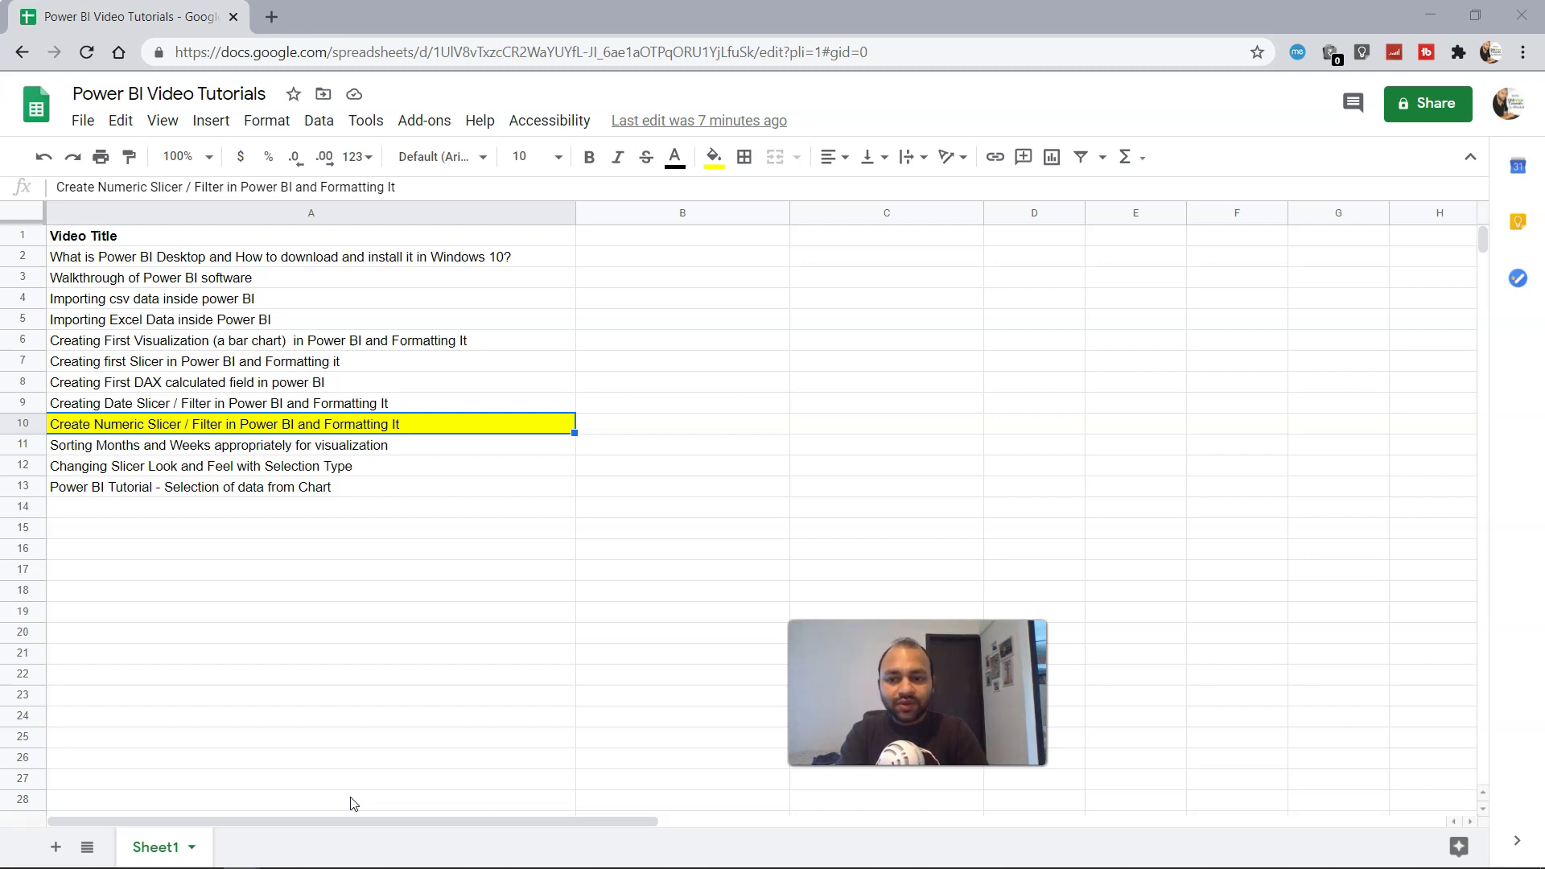
Switch from Google Sheets to the Power BI Desktop tutorial report.
key(alt+Tab)
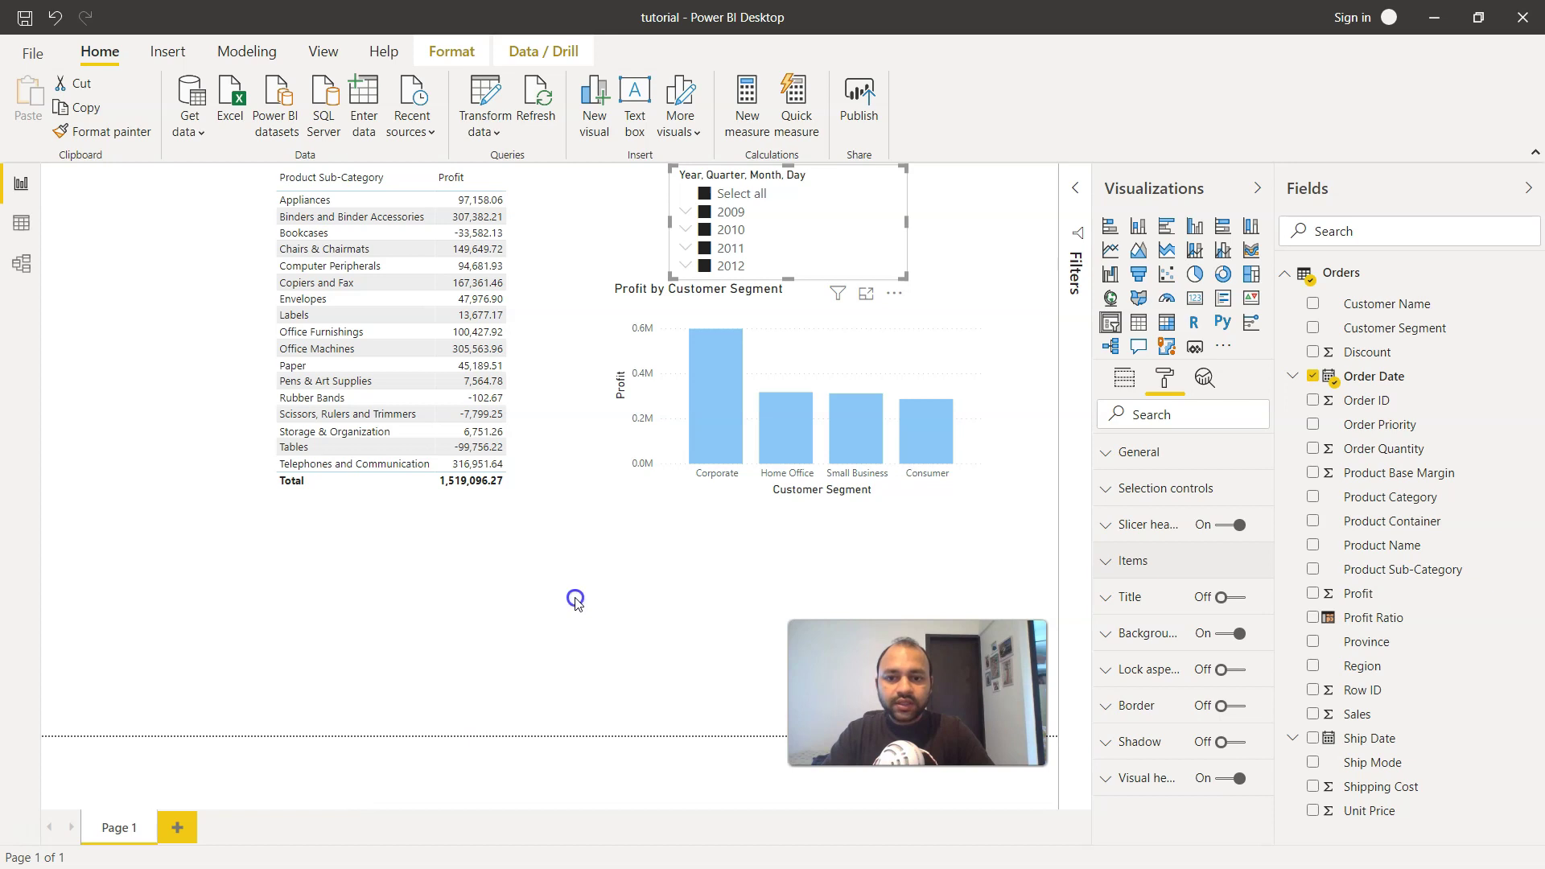
Add a slicer for the Sales field, ranging 2.24 to 89,061.05, below the profit table.
click(575, 602)
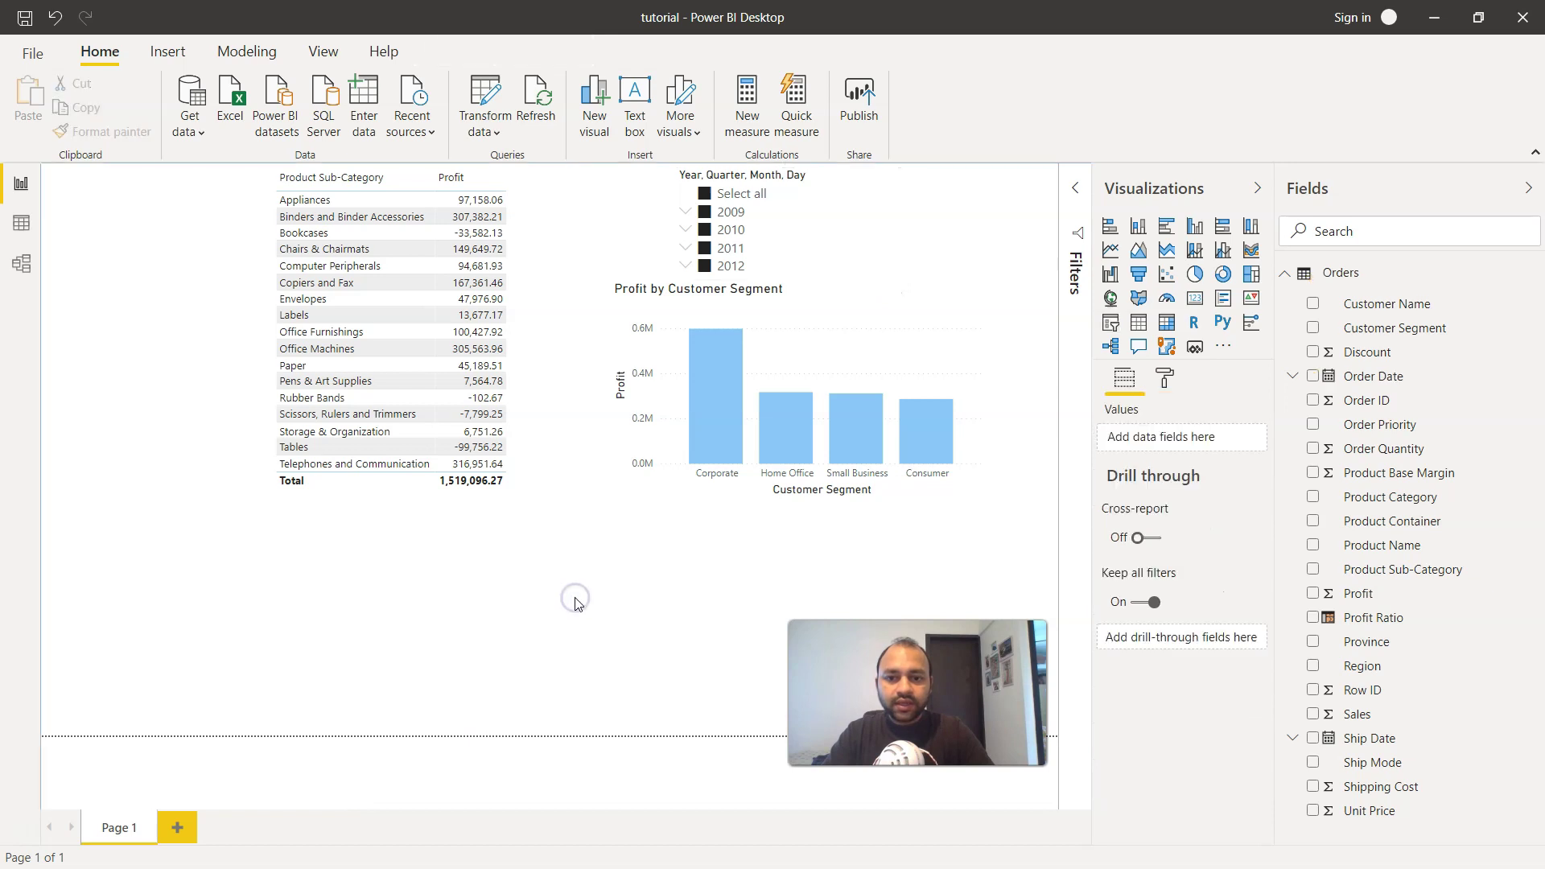
click(1111, 324)
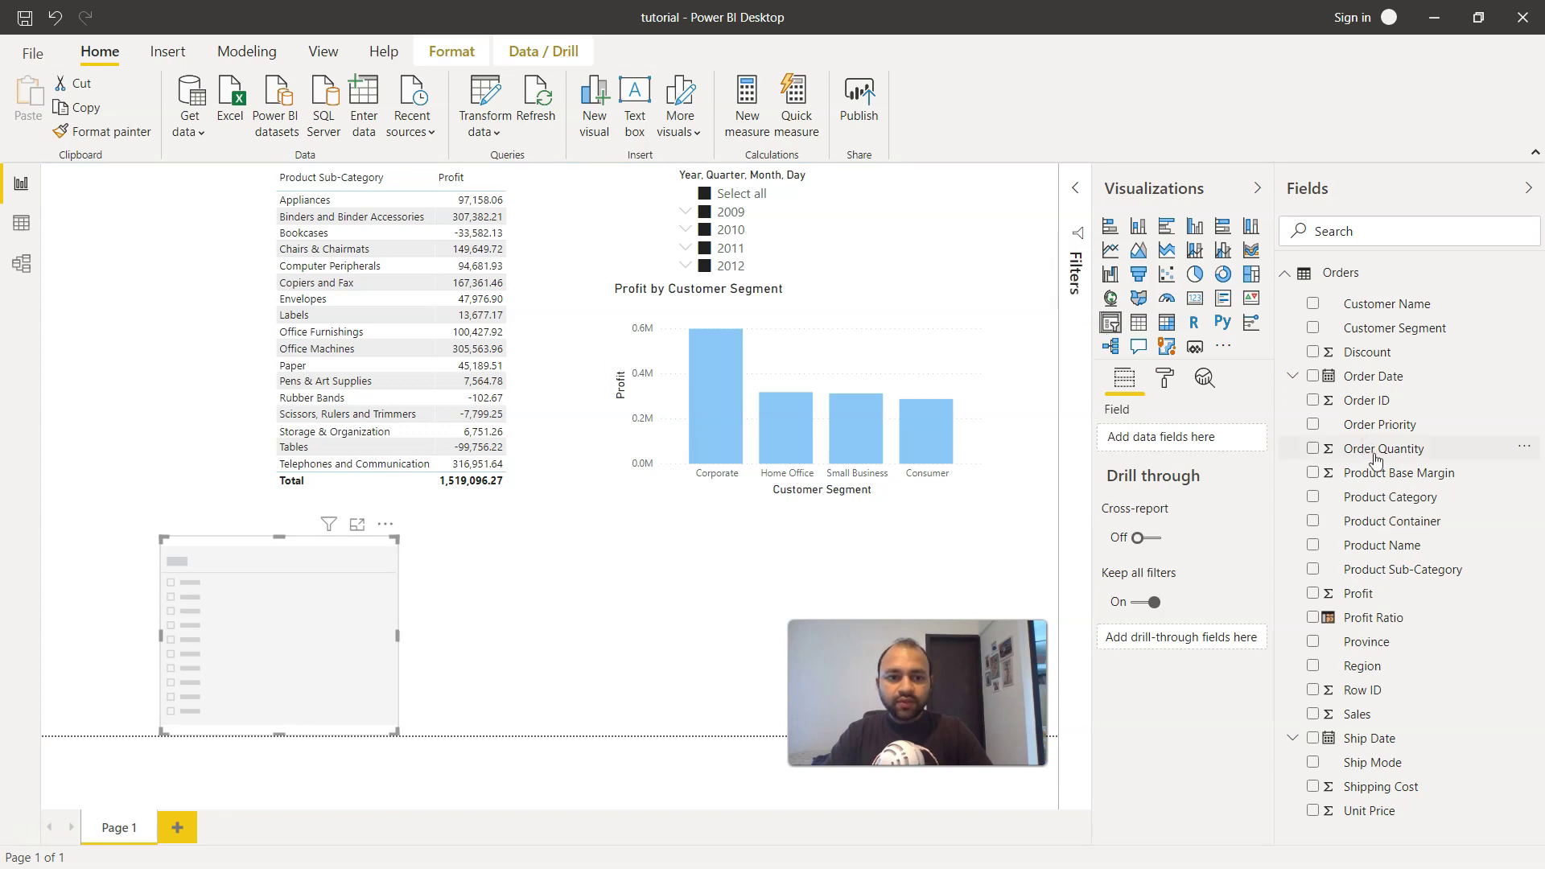
click(1312, 714)
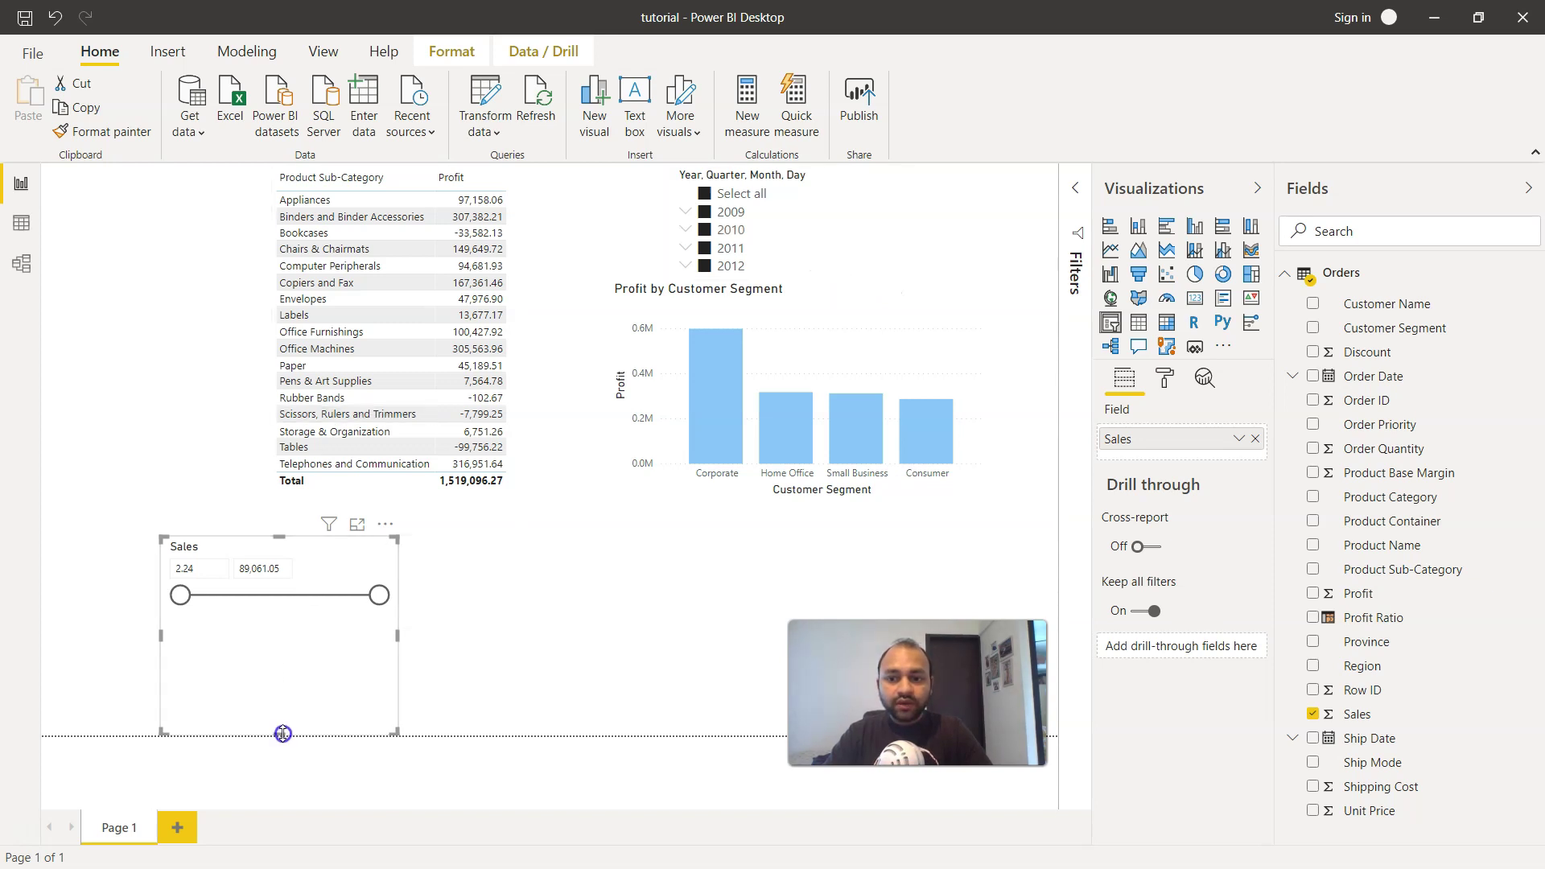
Shorten the Sales slicer and narrow its range to 2.24–3,105.36.
drag(282, 733, 309, 613)
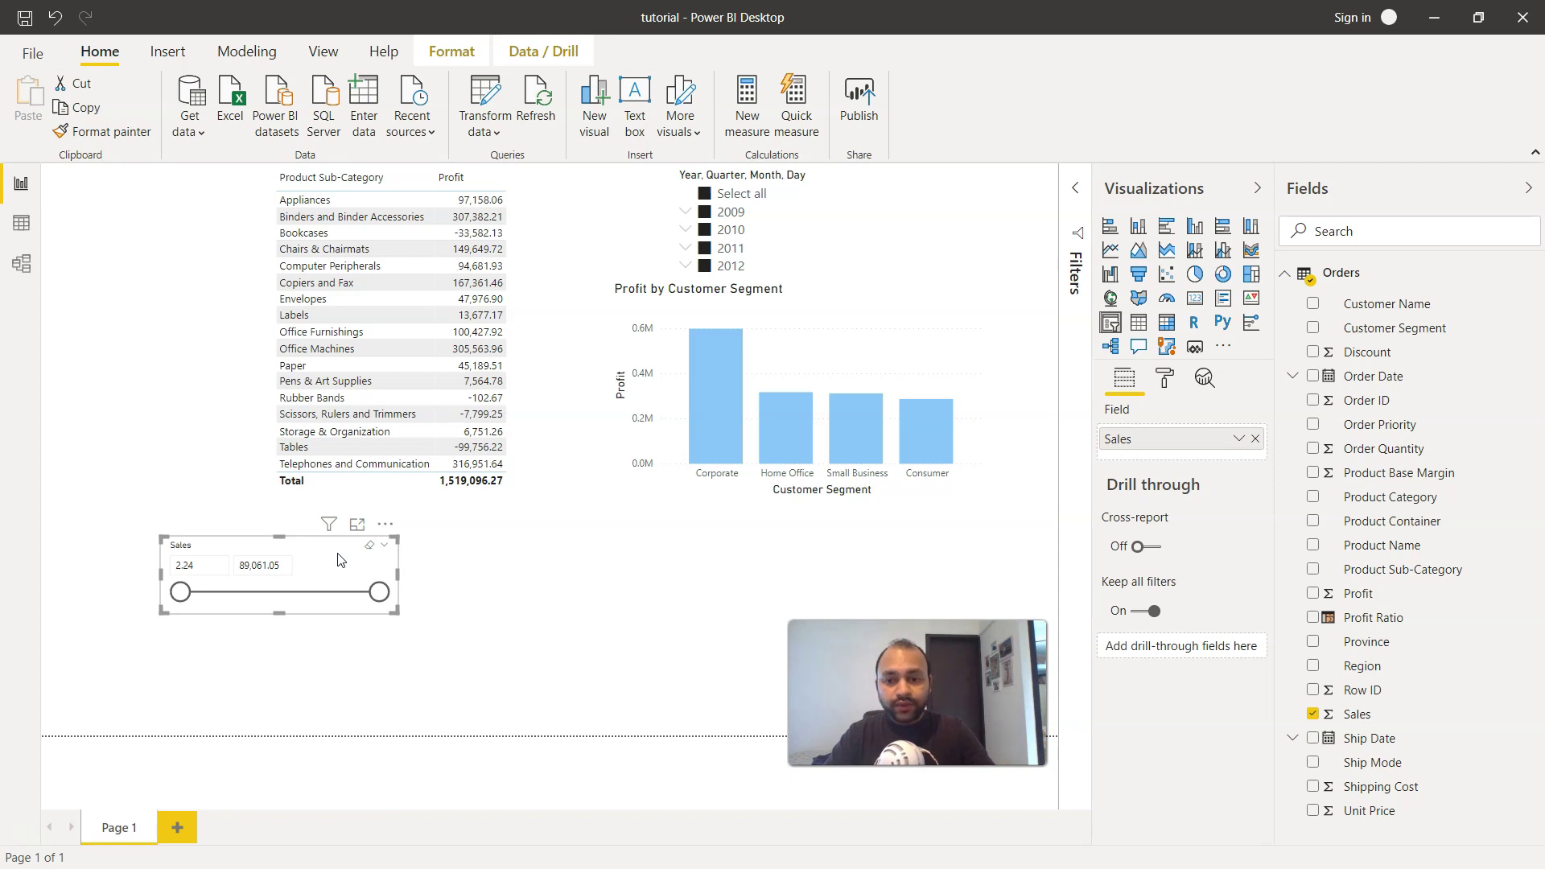
drag(379, 608, 211, 608)
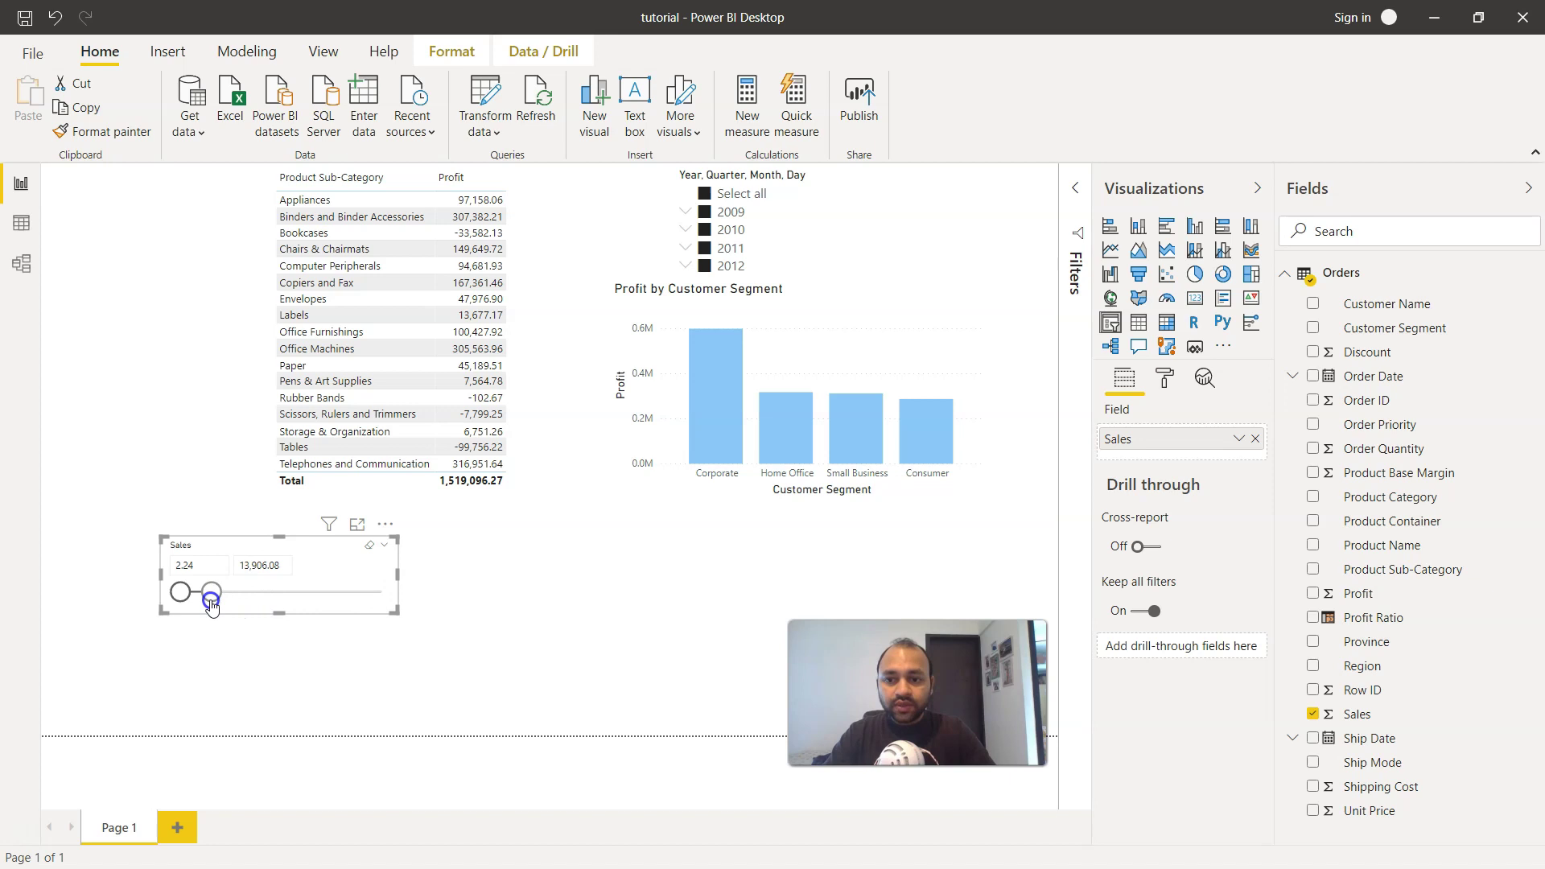
click(189, 567)
click(241, 569)
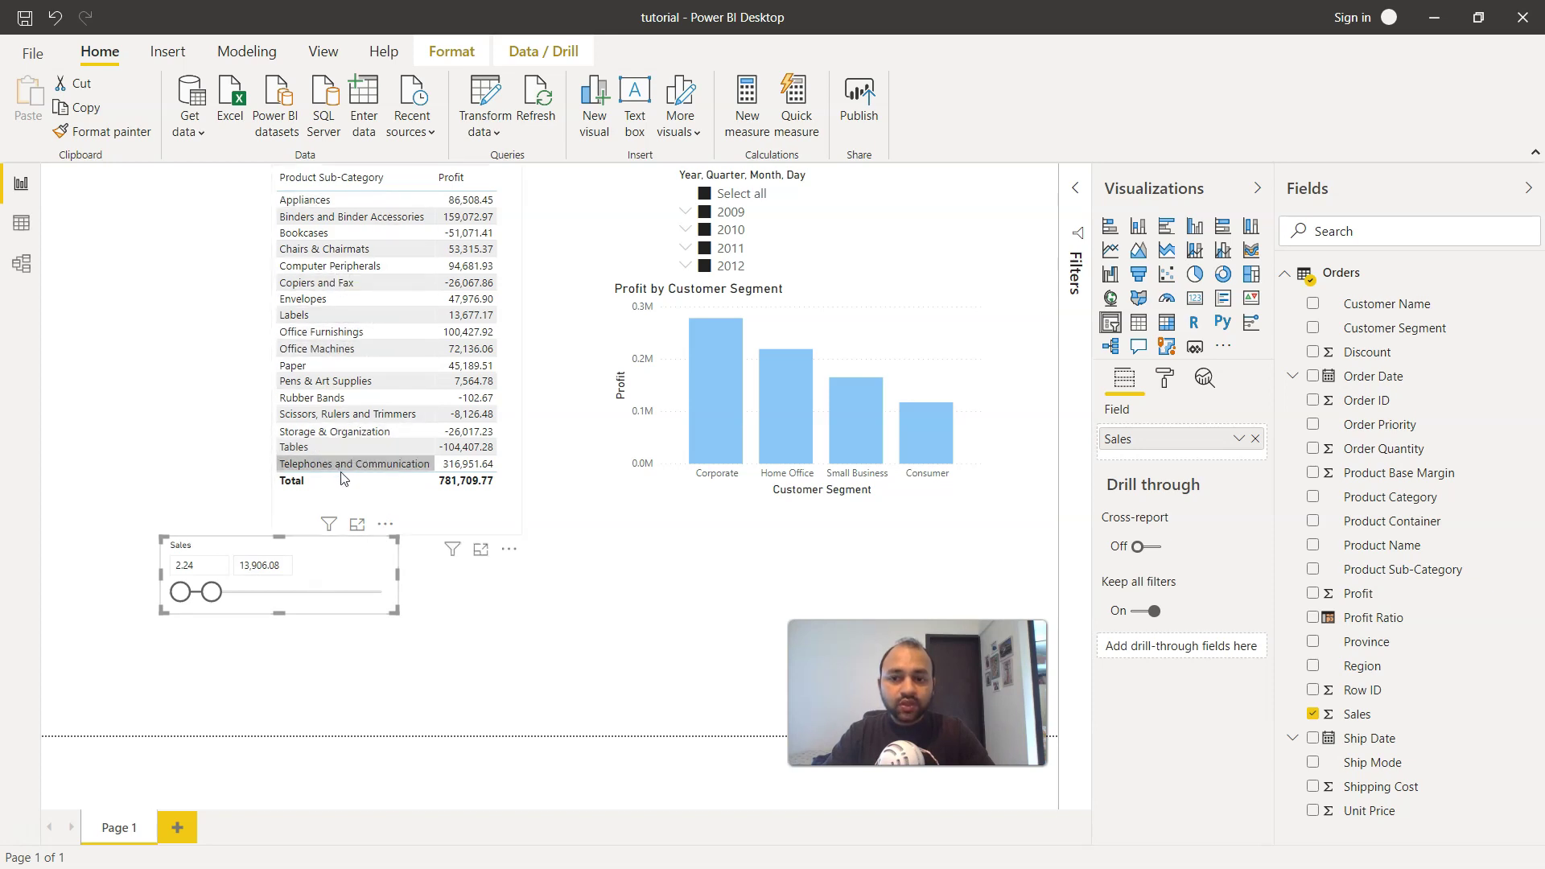
drag(210, 603, 186, 605)
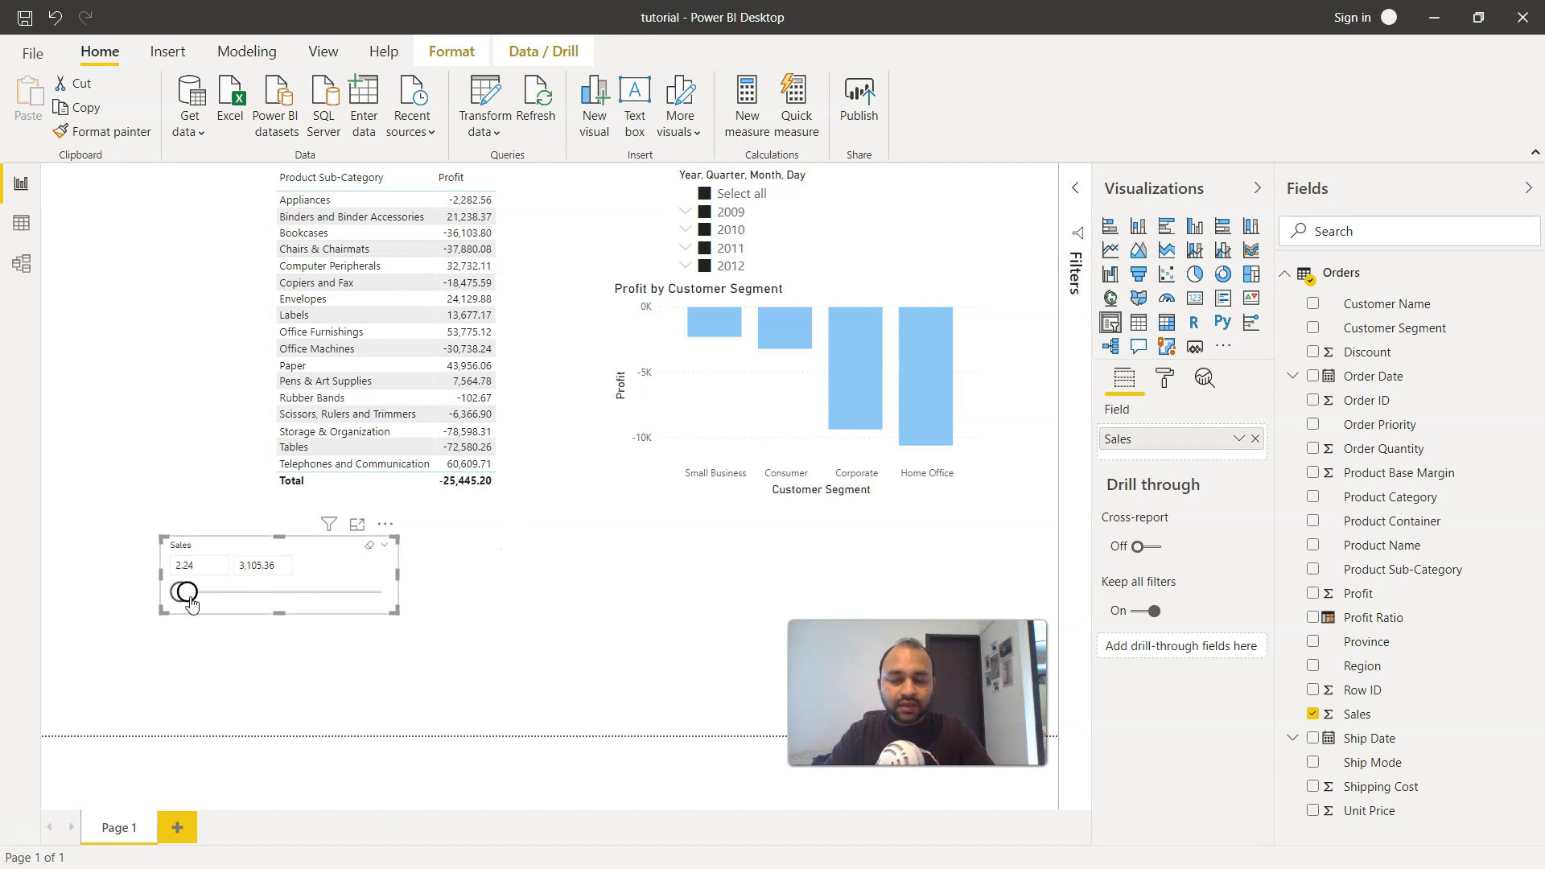
Narrow the Sales range to 57,606.05–89,061.05, leaving only Office Machines for Consumer.
drag(184, 592, 306, 601)
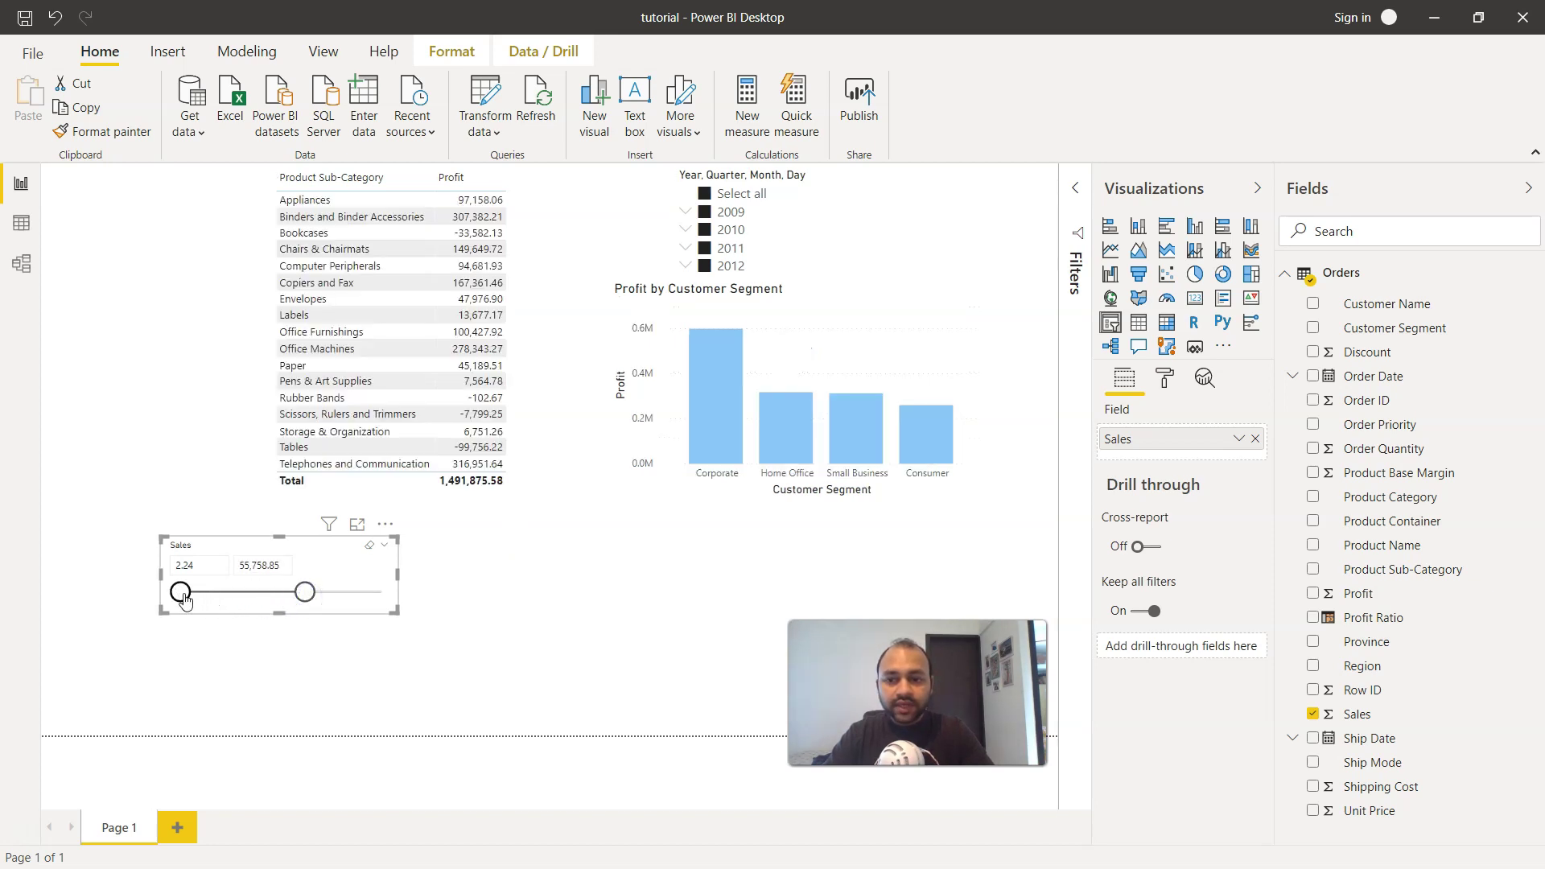
drag(180, 592, 254, 593)
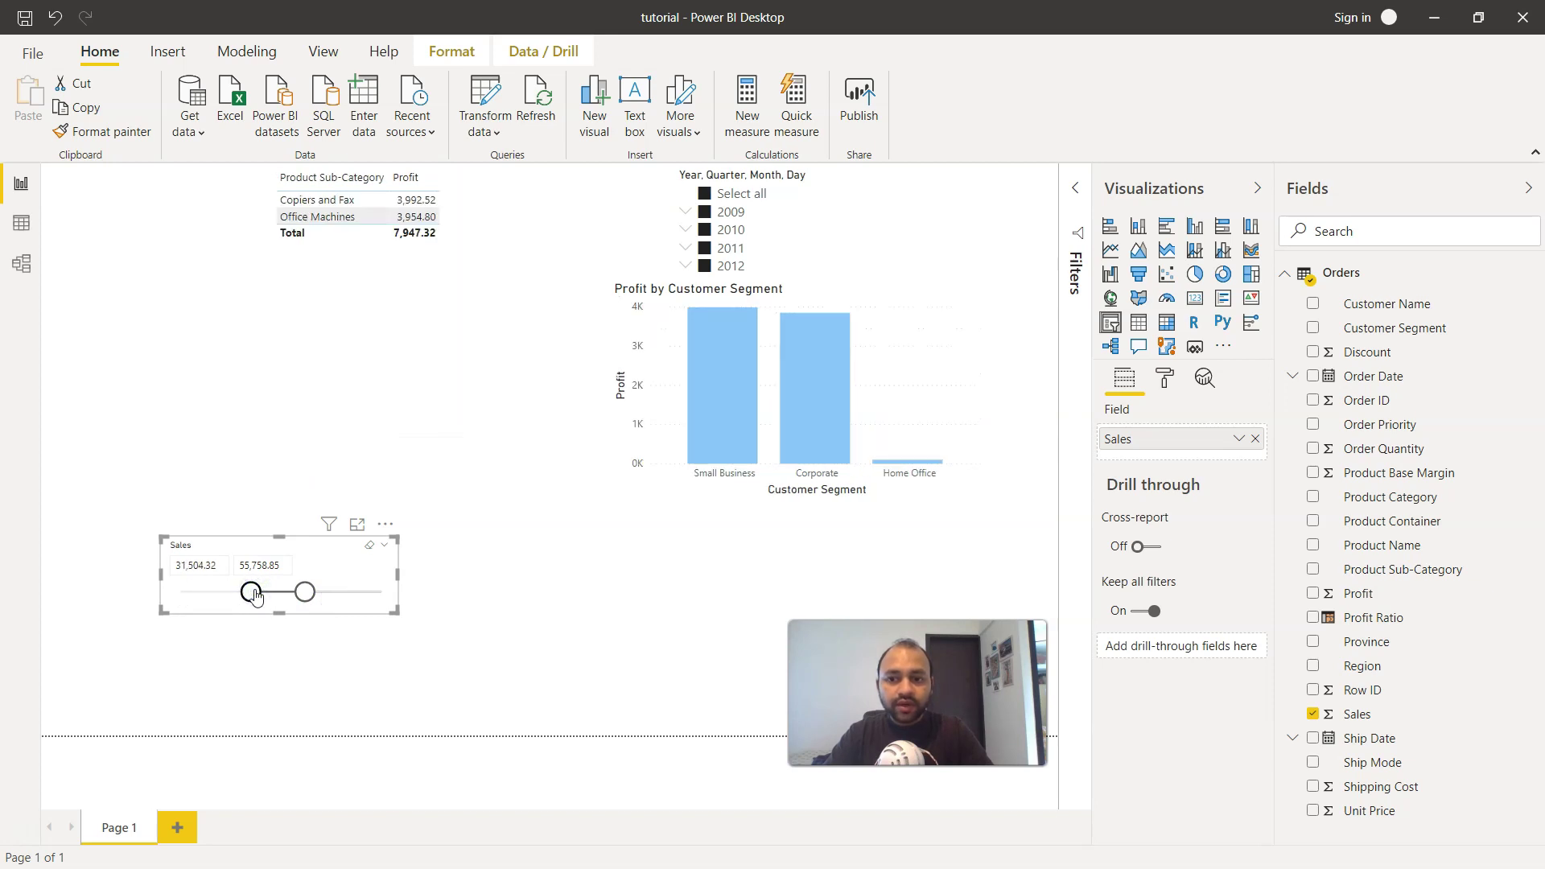
click(200, 568)
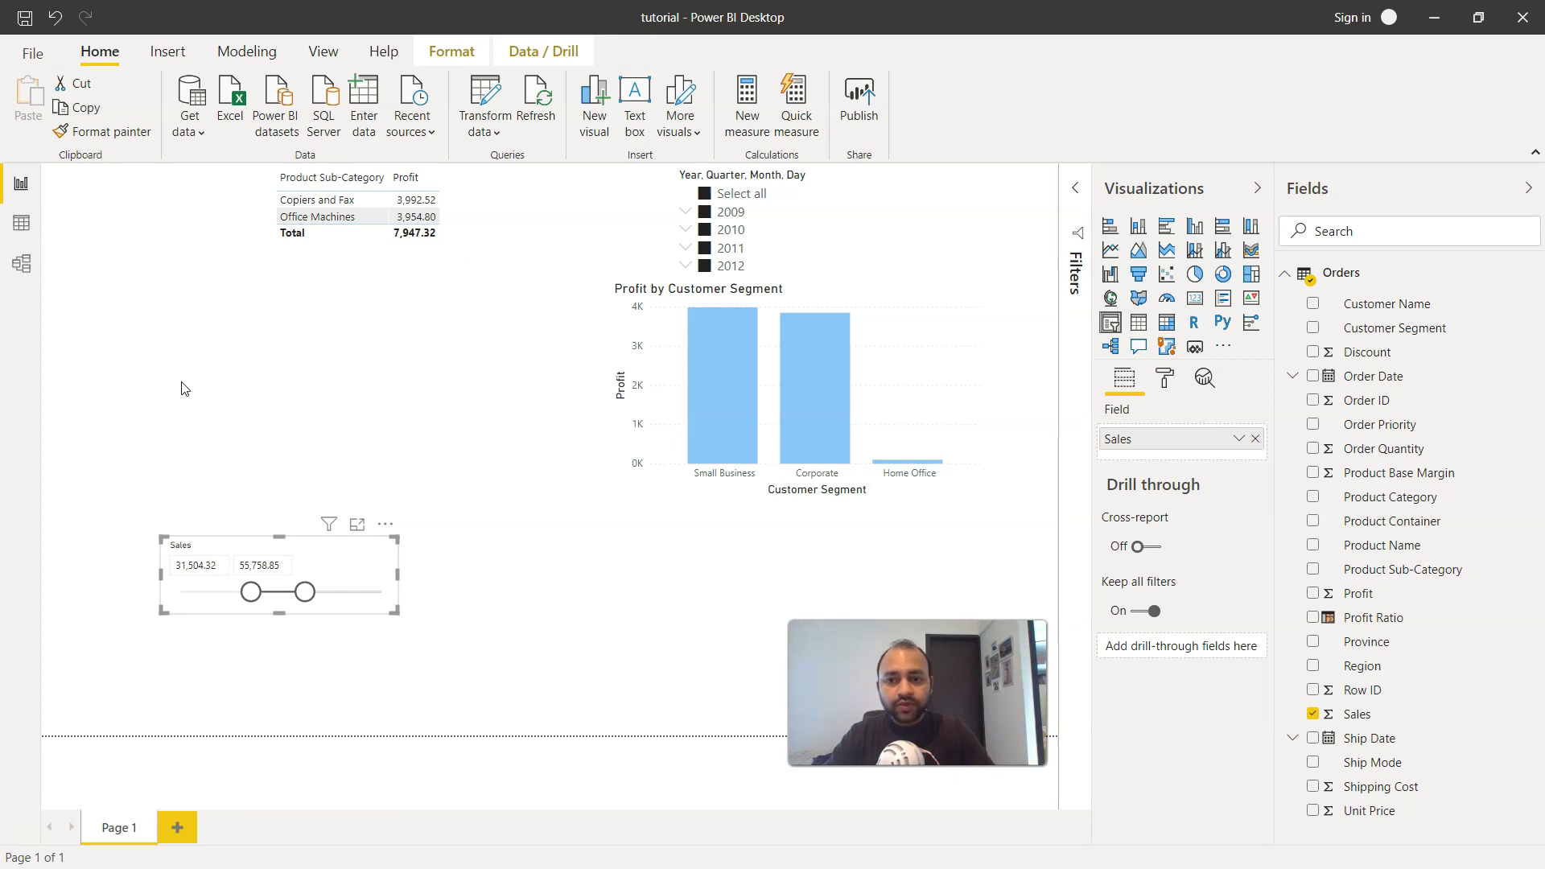
drag(304, 592, 385, 601)
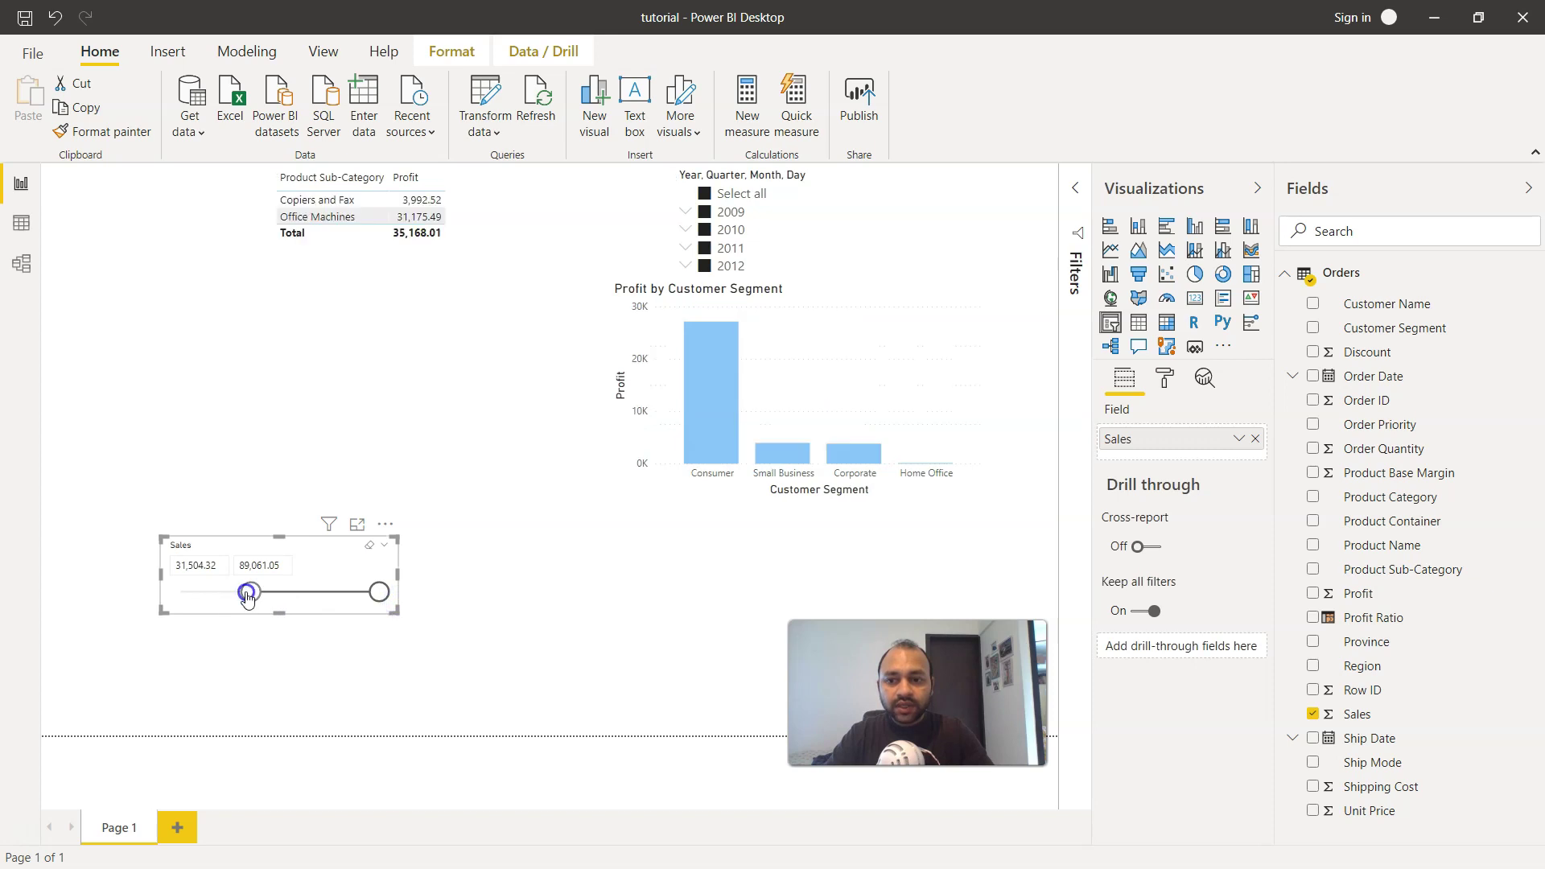
drag(247, 596, 327, 602)
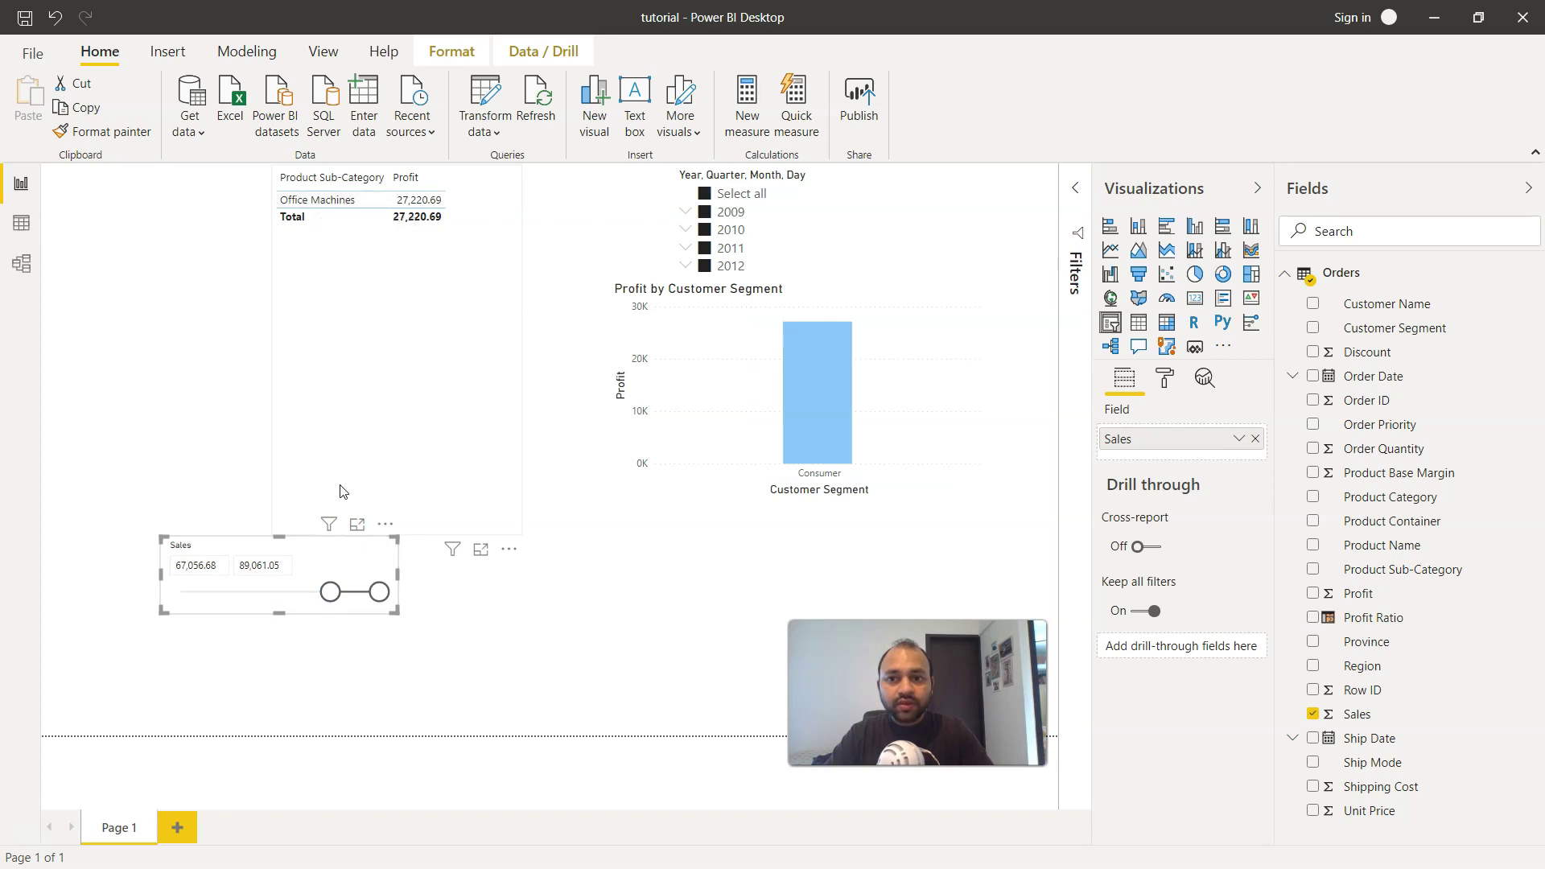
drag(331, 590, 309, 592)
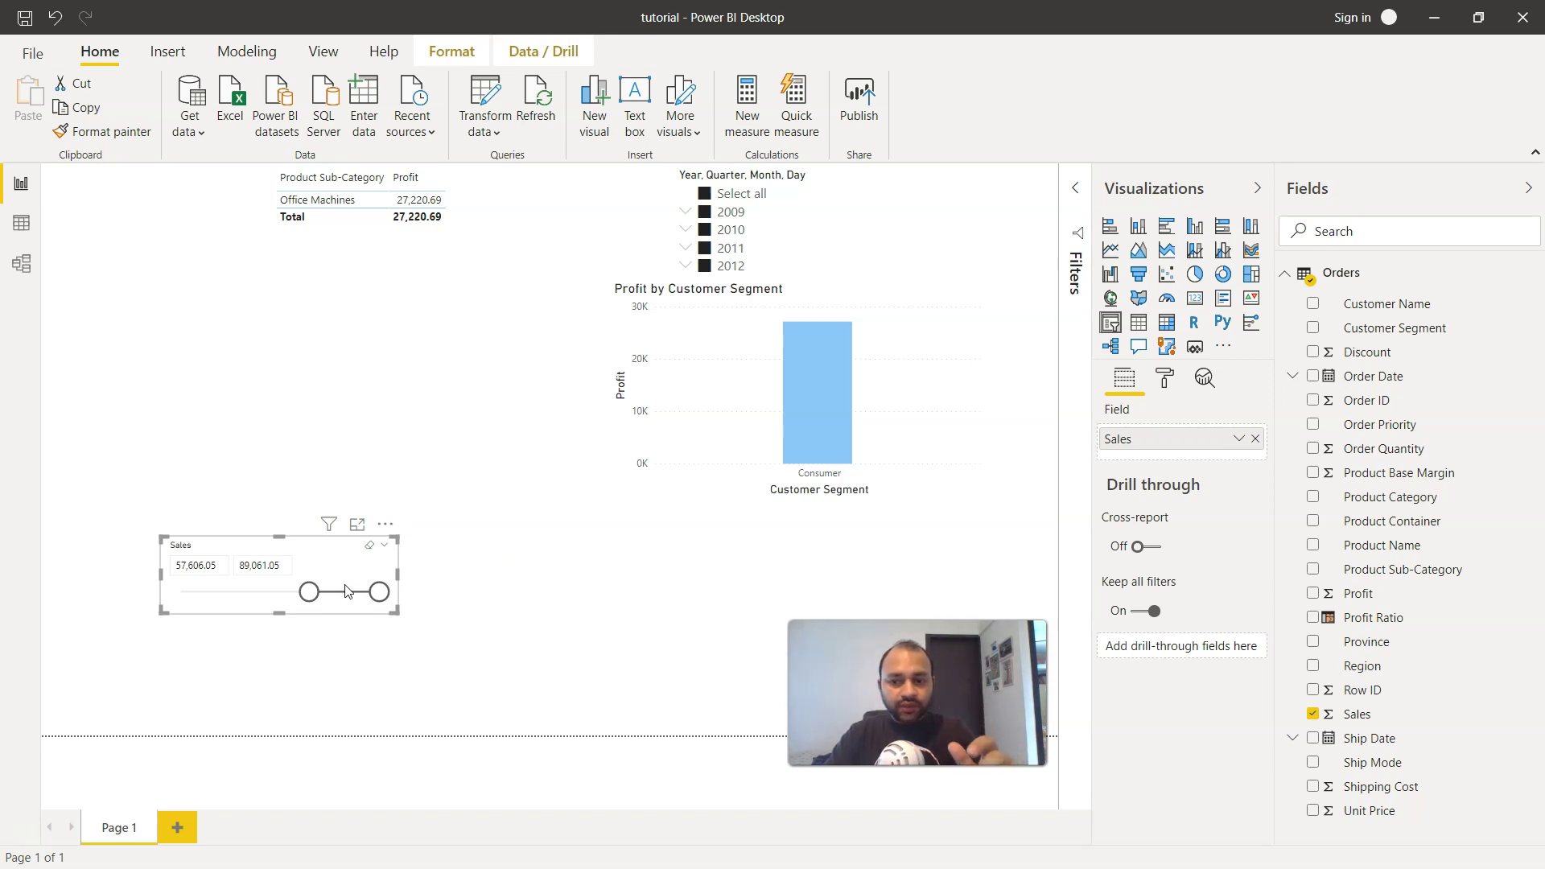
Reset the Sales slicer to its full range and switch it to dropdown style.
click(369, 549)
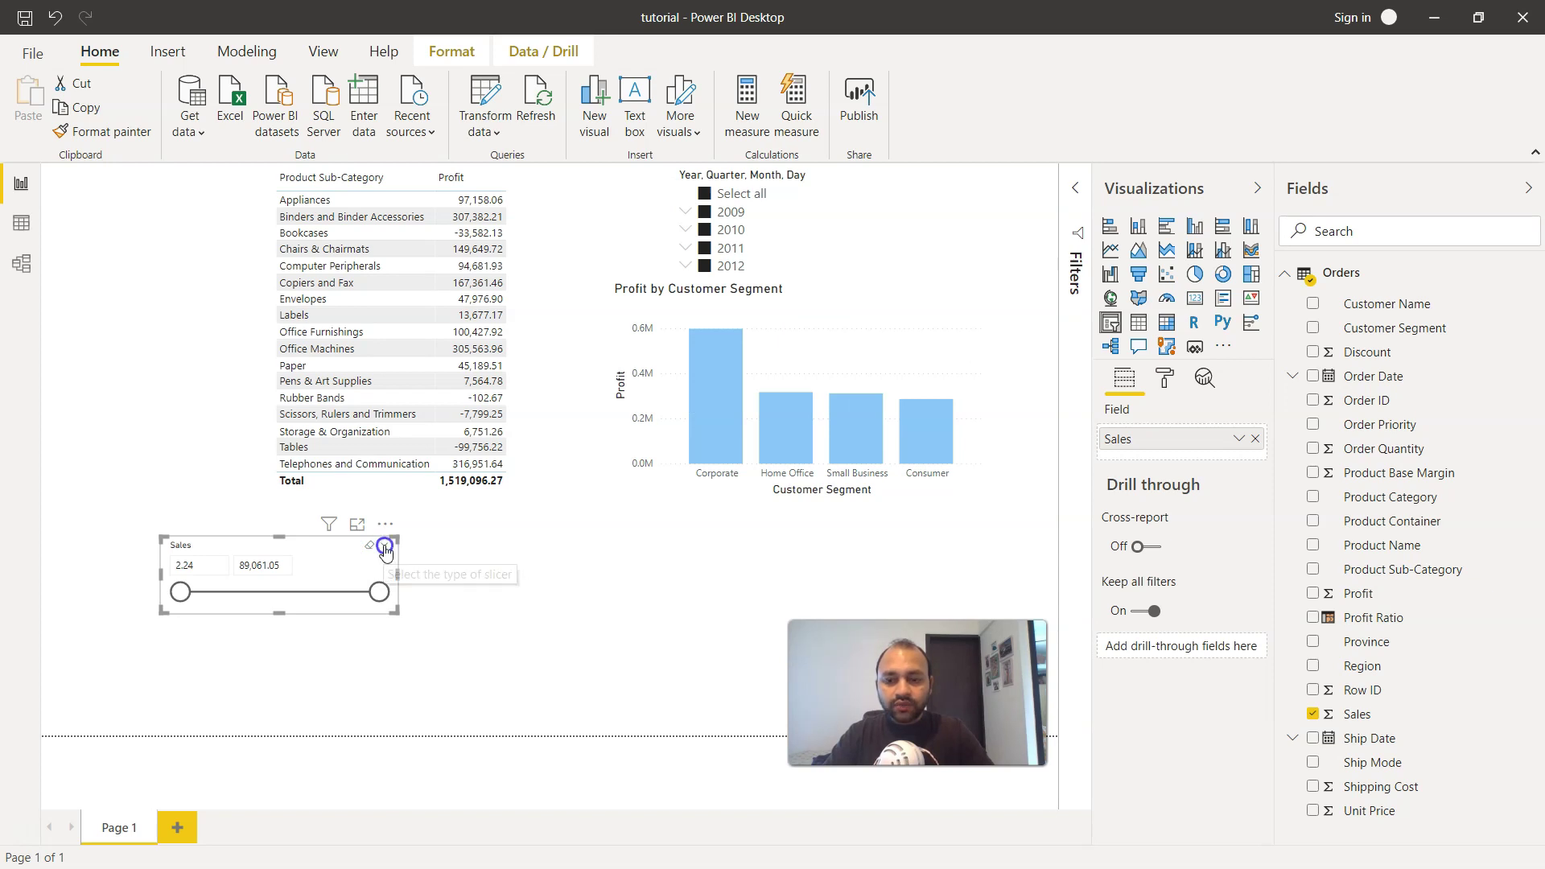
click(386, 551)
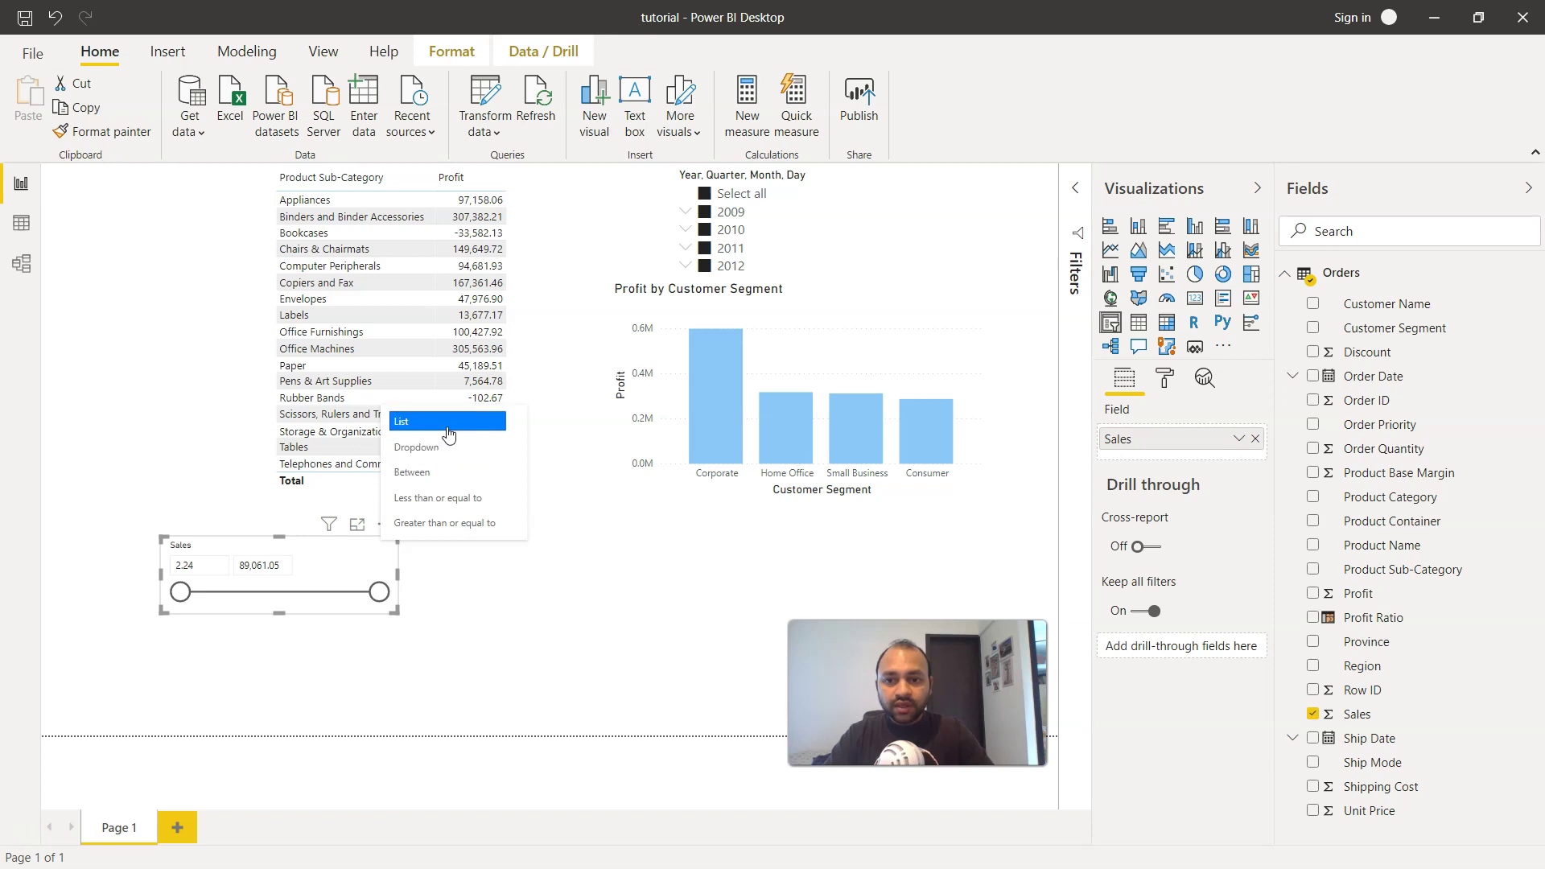
click(418, 421)
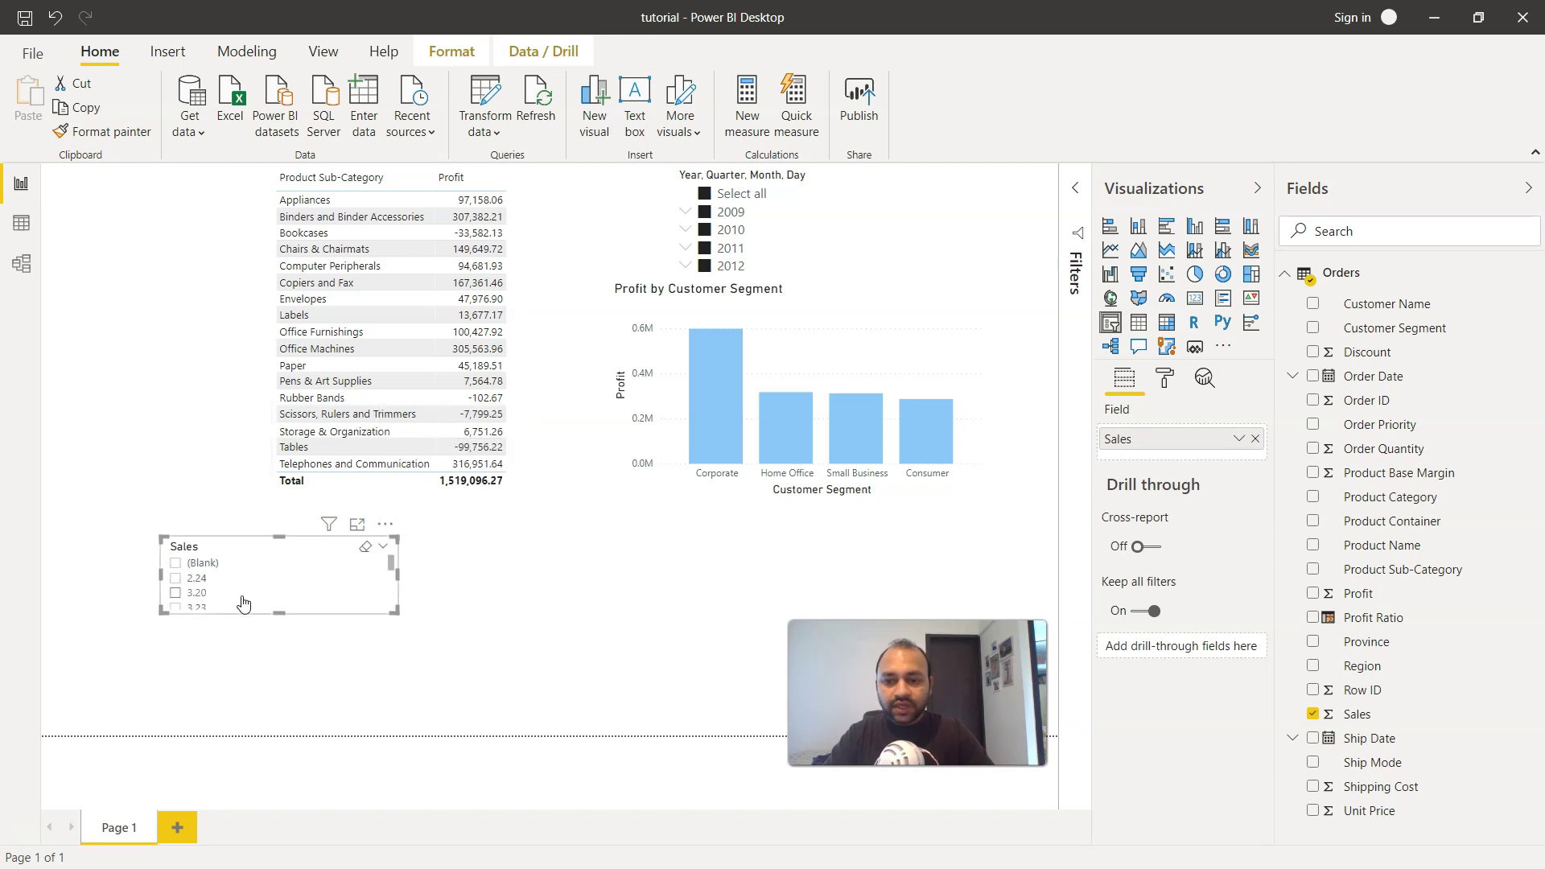
click(384, 549)
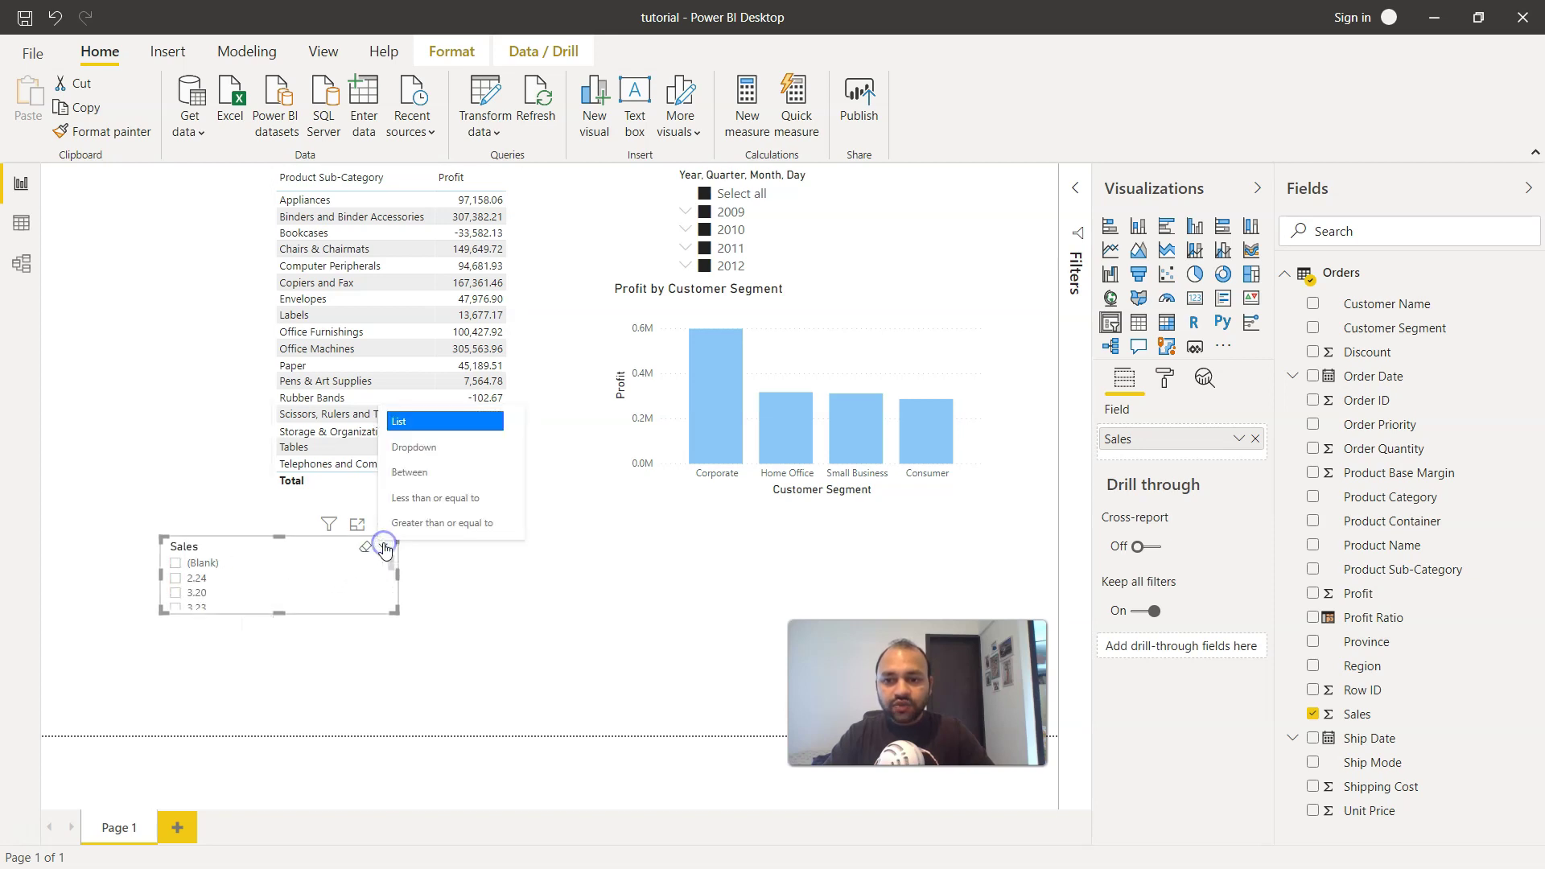
click(448, 451)
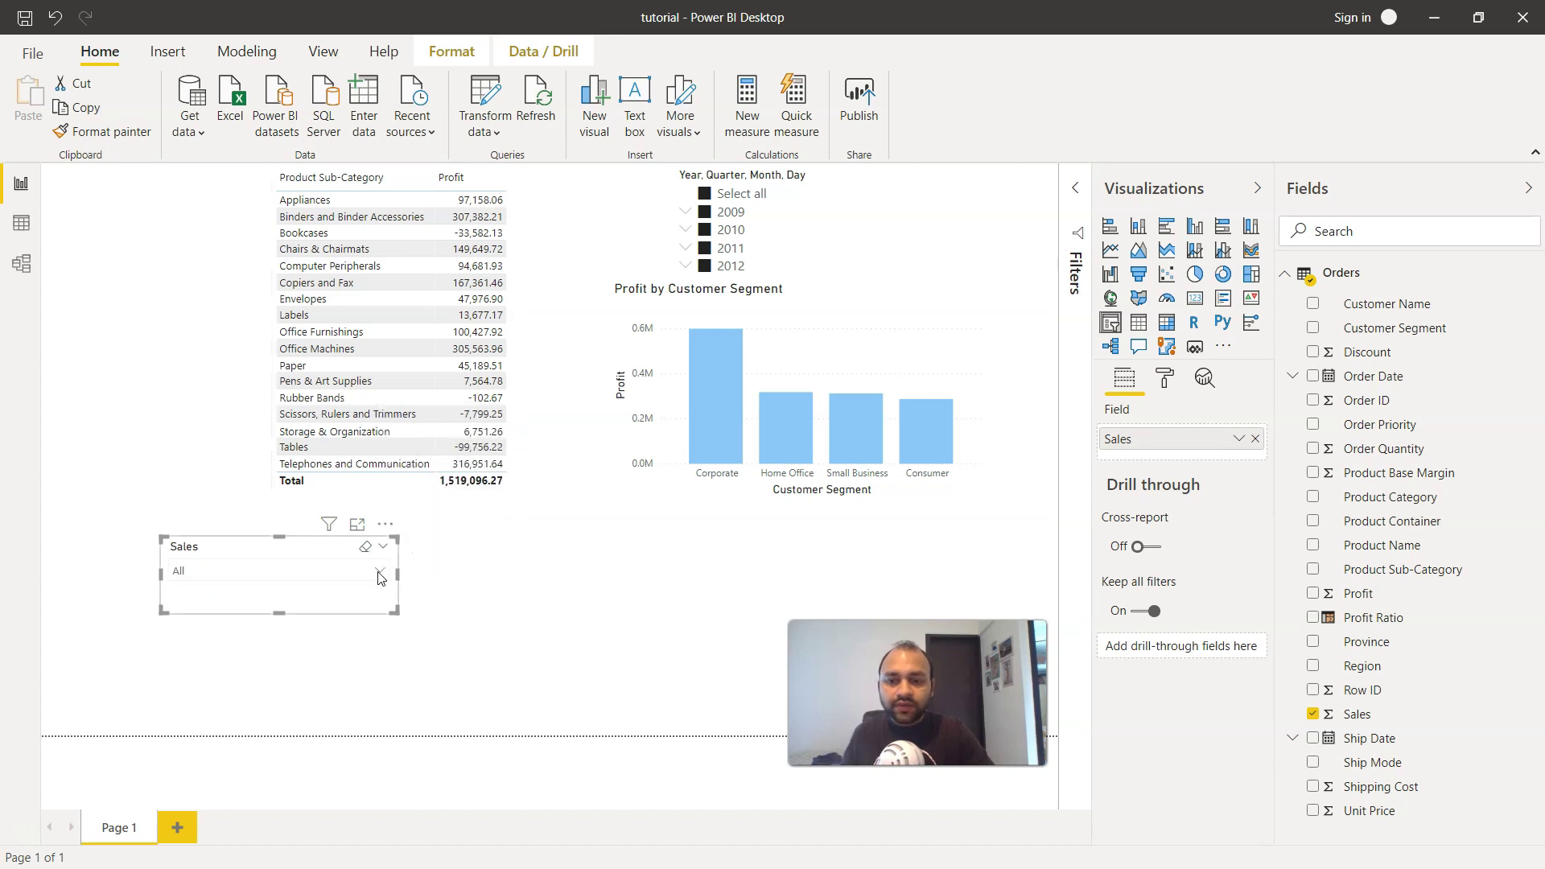
Browse the Sales dropdown values, then close the list and deselect the slicer.
click(379, 570)
scroll(326, 515, down, 10)
scroll(326, 515, down, 10)
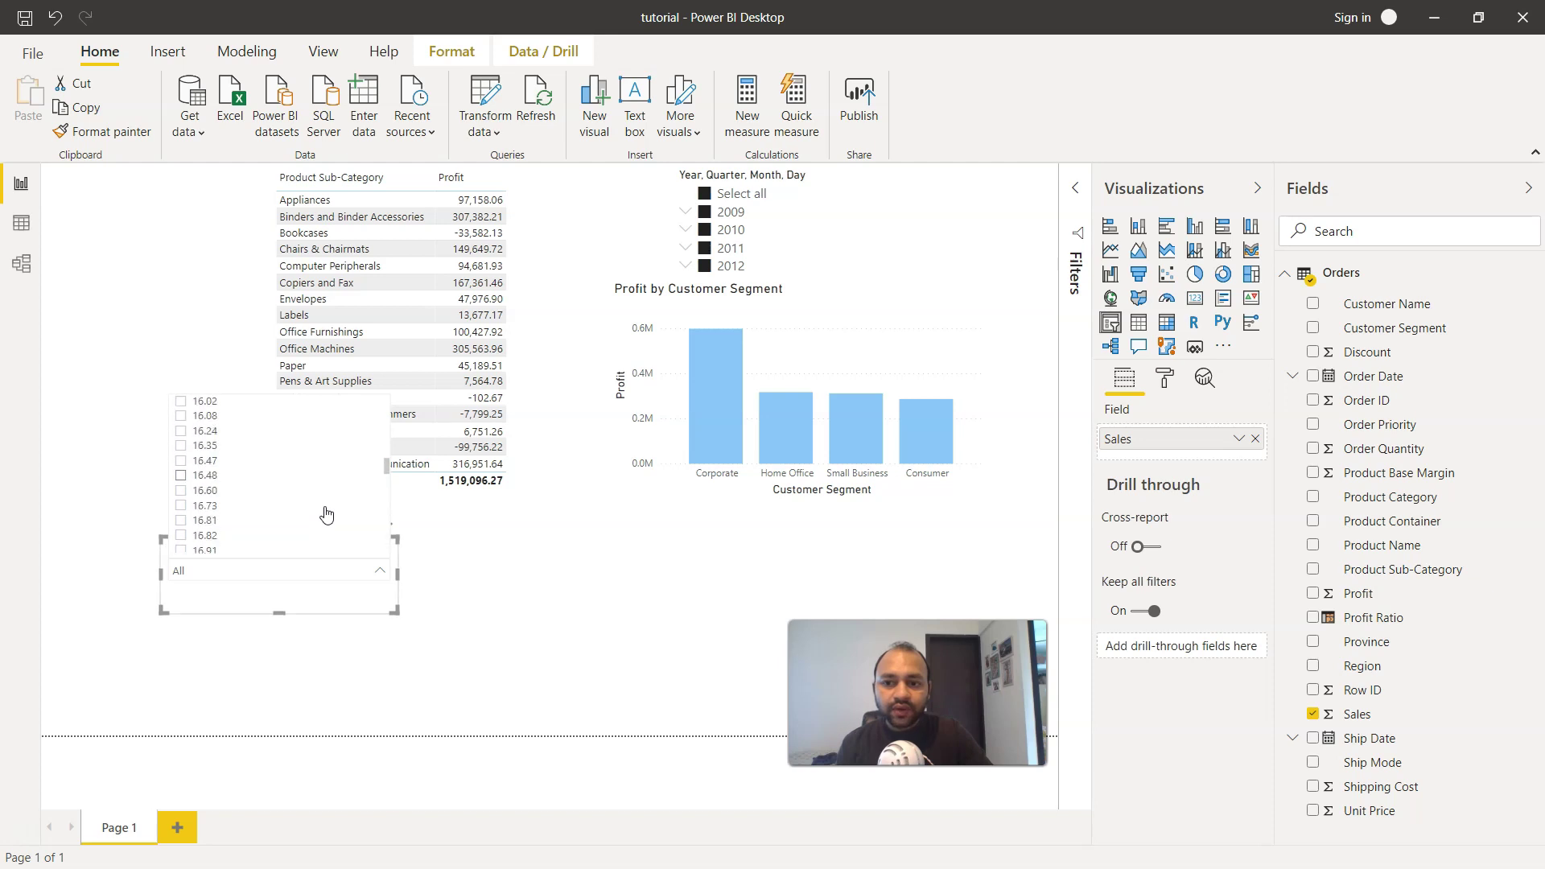
scroll(326, 515, up, 20)
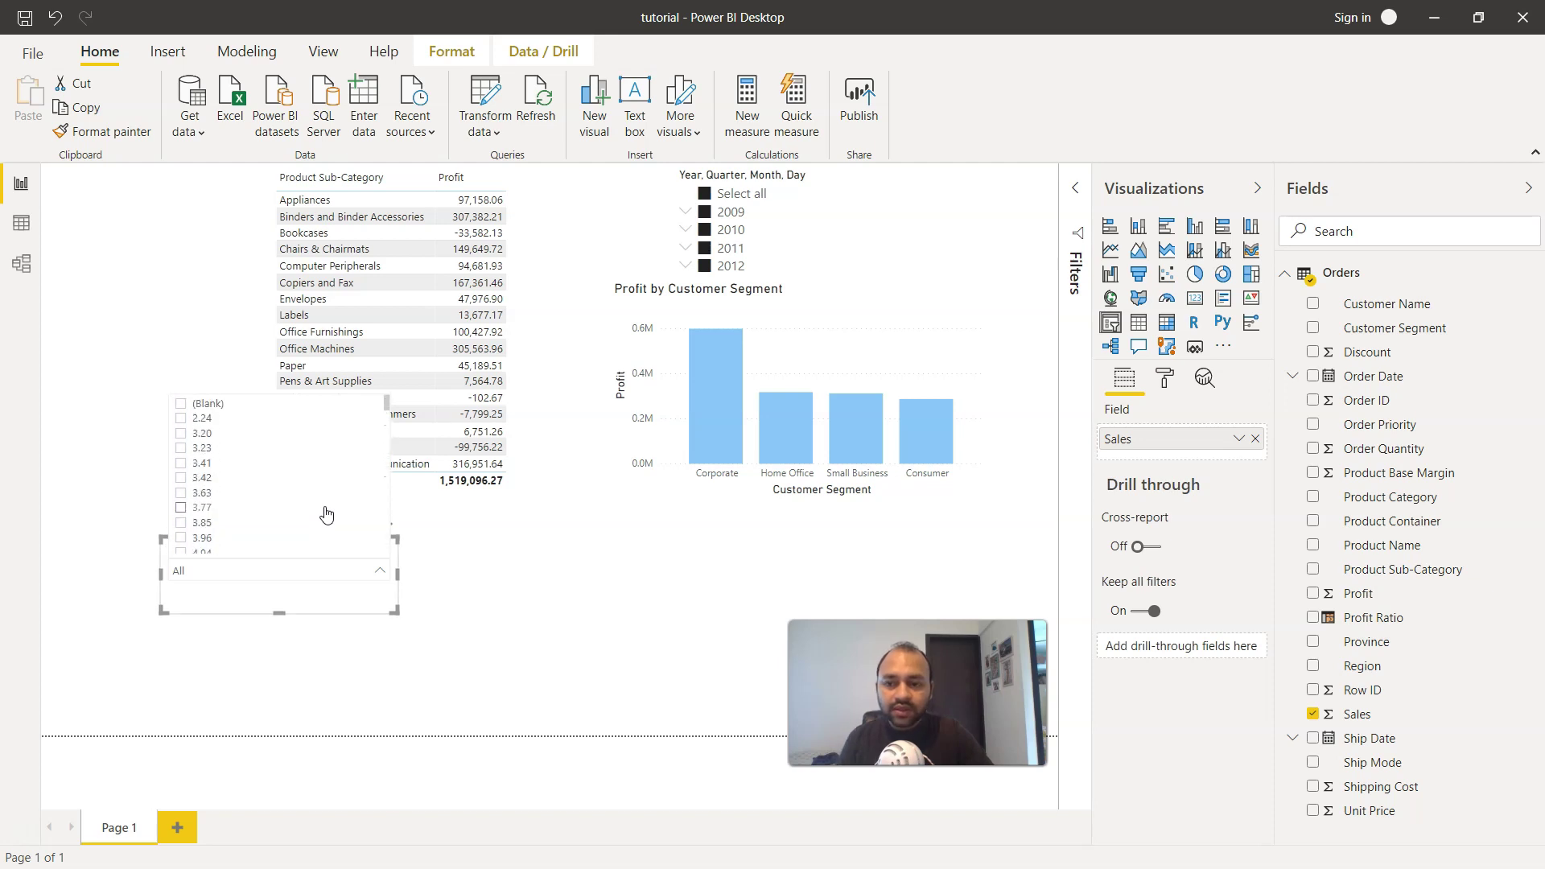
click(465, 614)
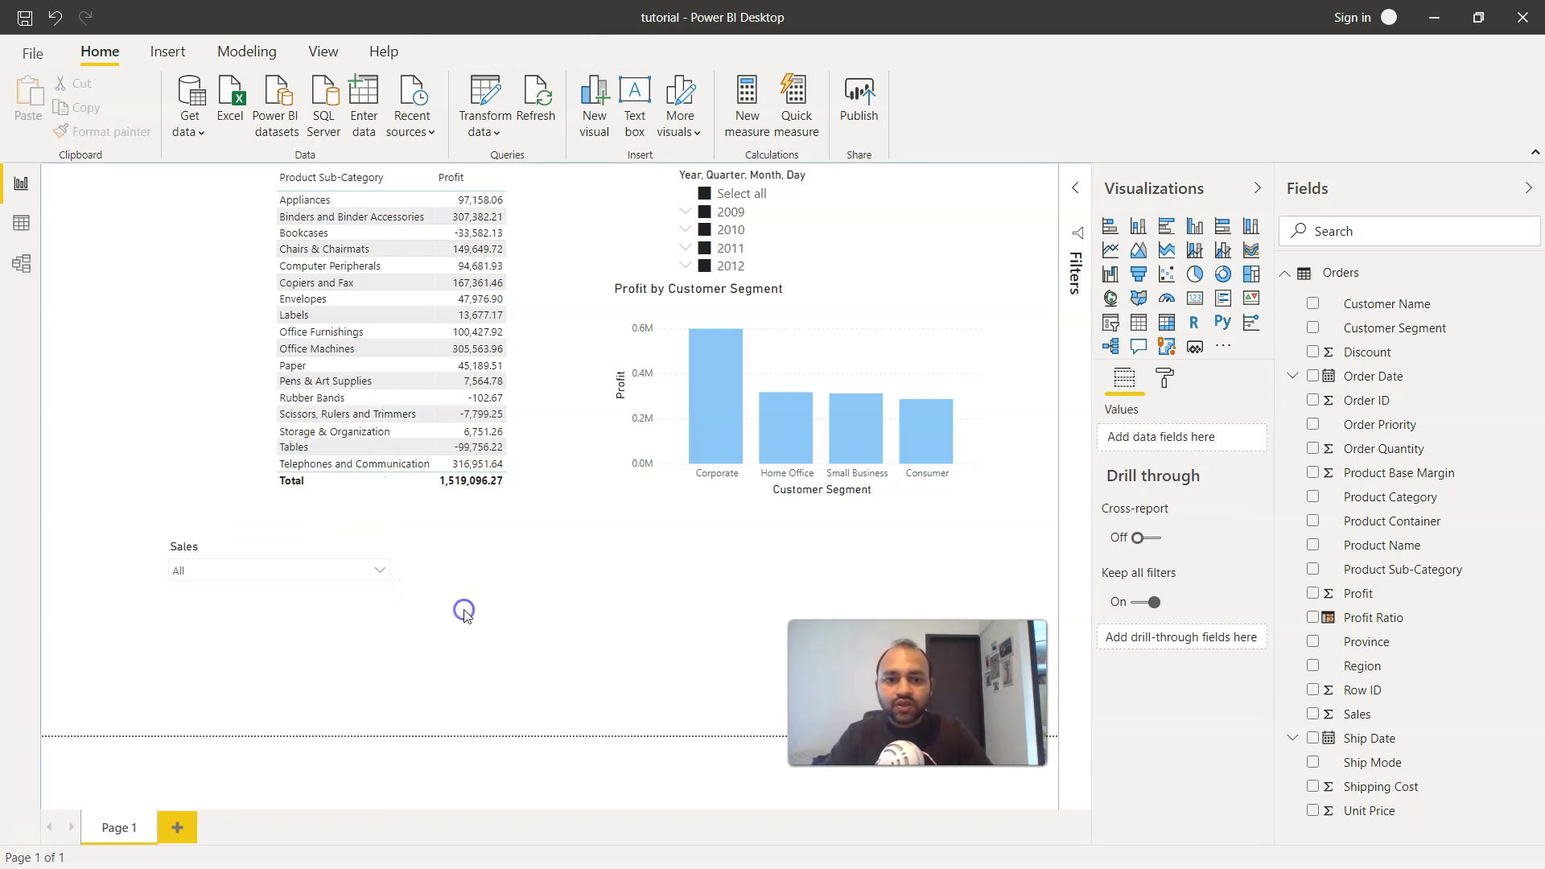
Make Sales a less-than-or-equal slider capped at 42,257.95.
click(385, 551)
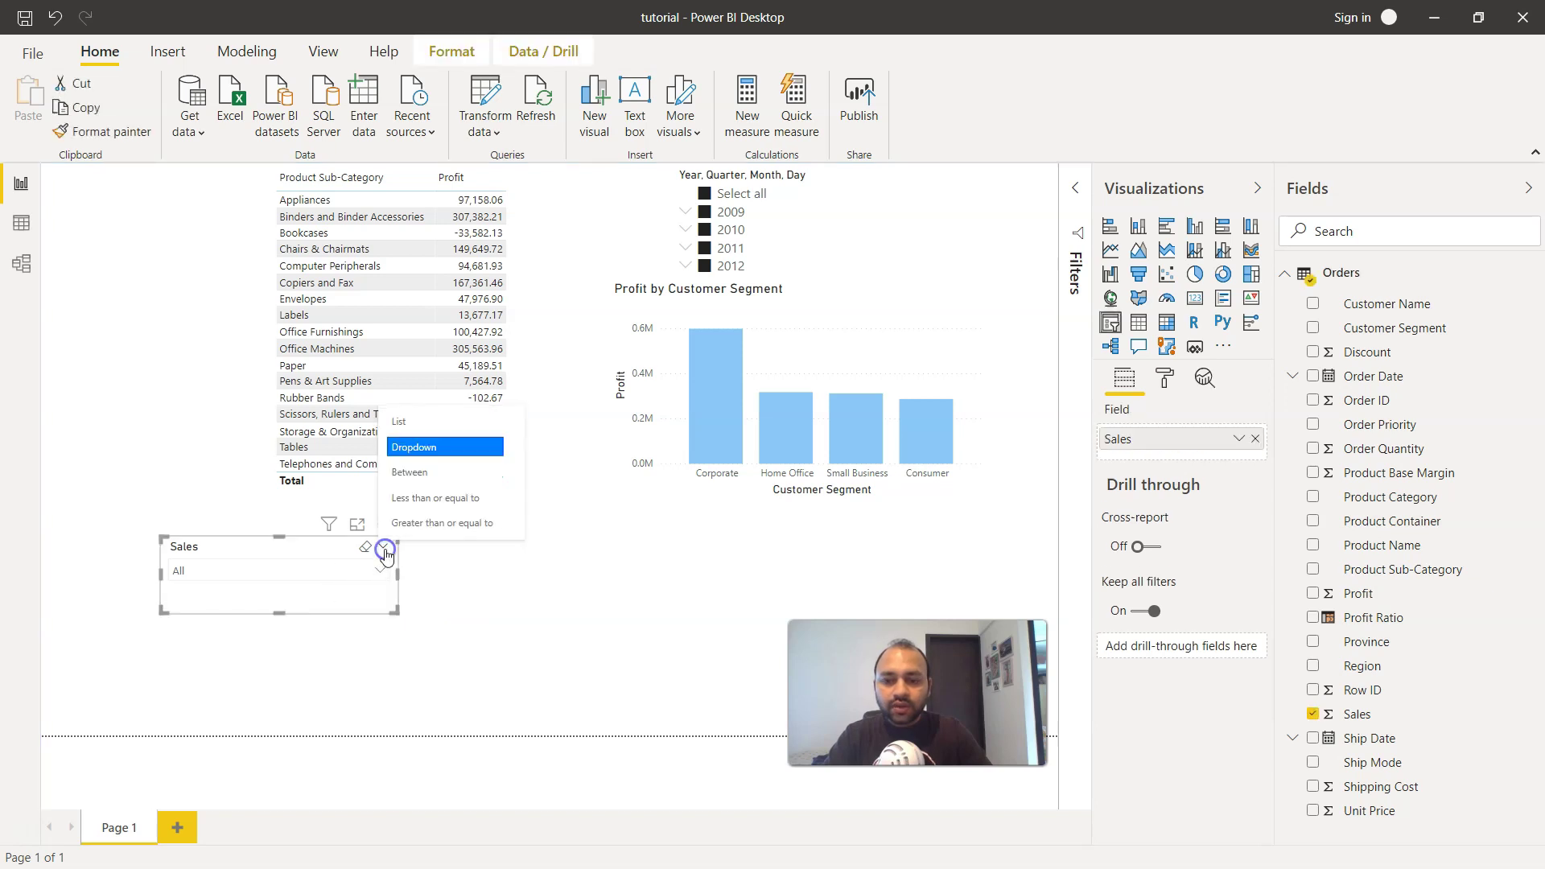
click(443, 507)
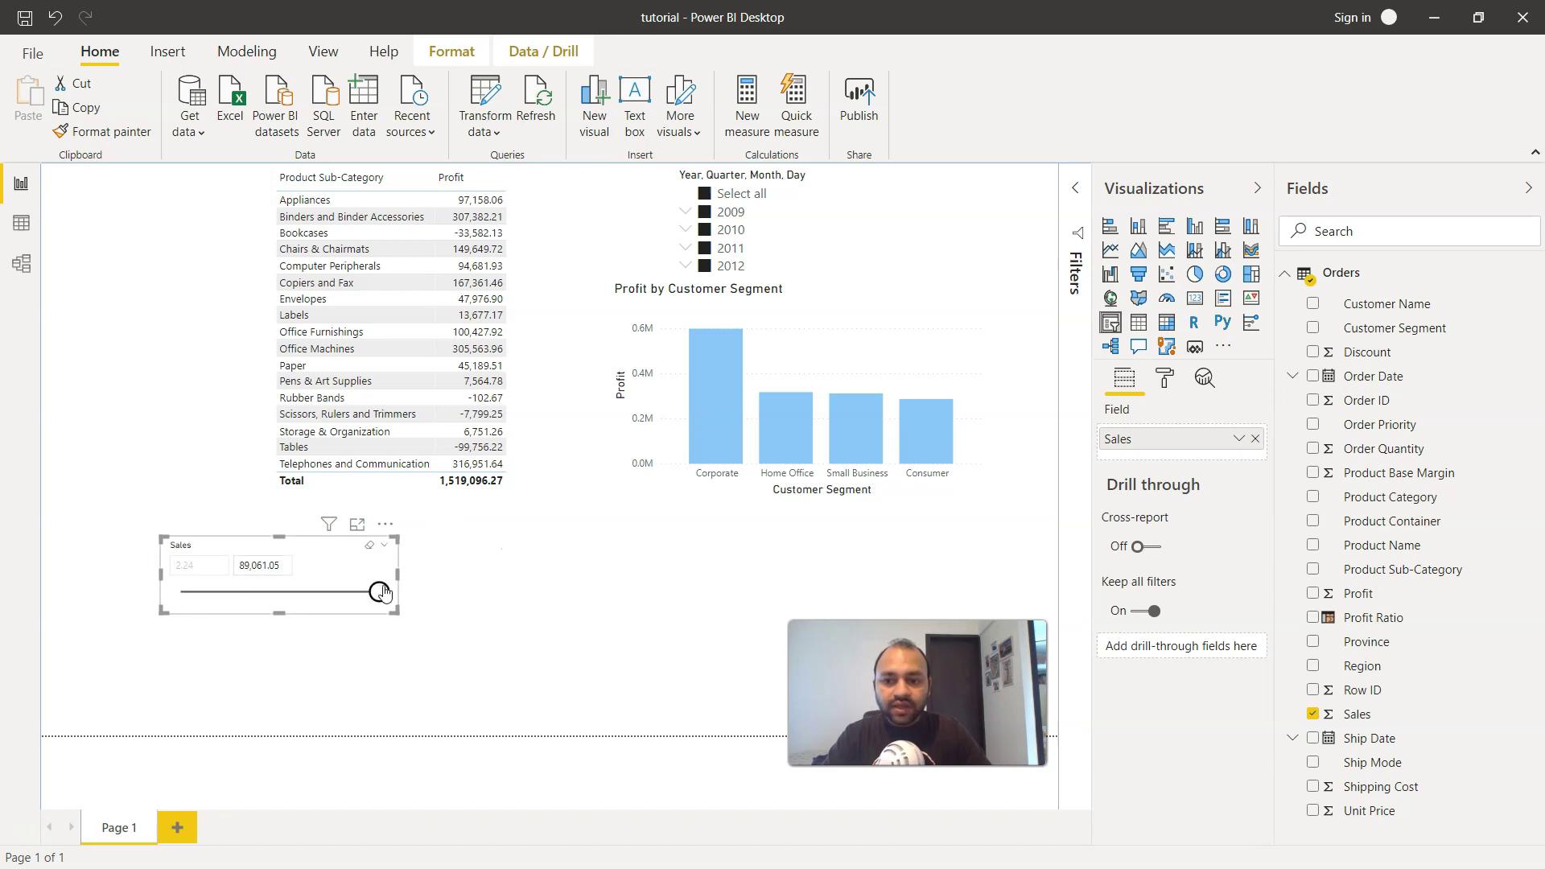
drag(379, 592, 279, 602)
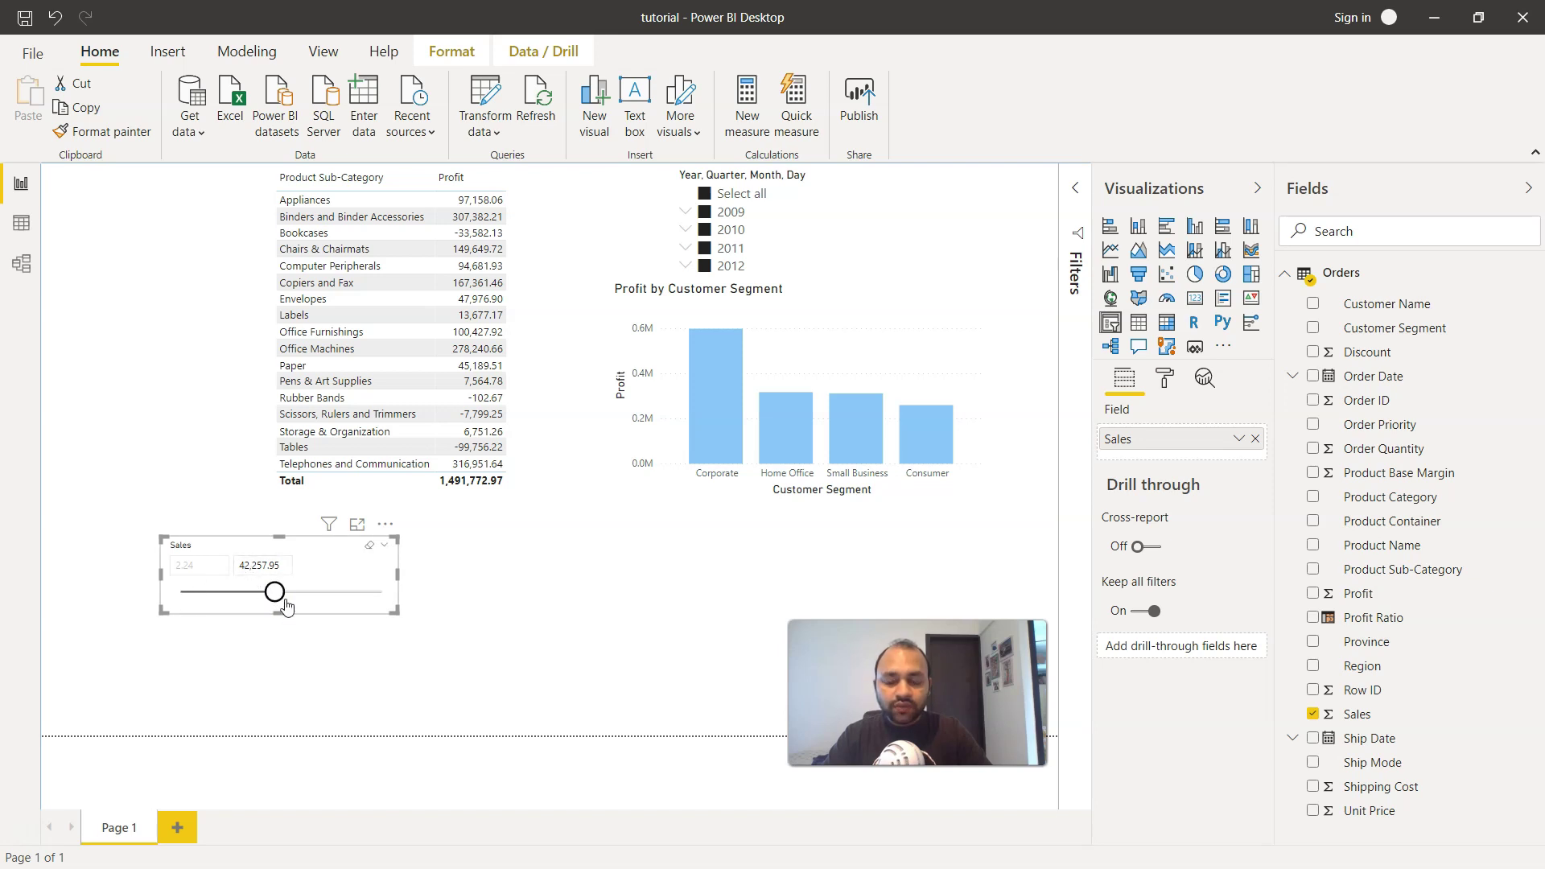
click(387, 552)
Make Sales a greater-than-or-equal filter and lower its minimum to 17,056.29.
click(415, 534)
drag(279, 602, 324, 605)
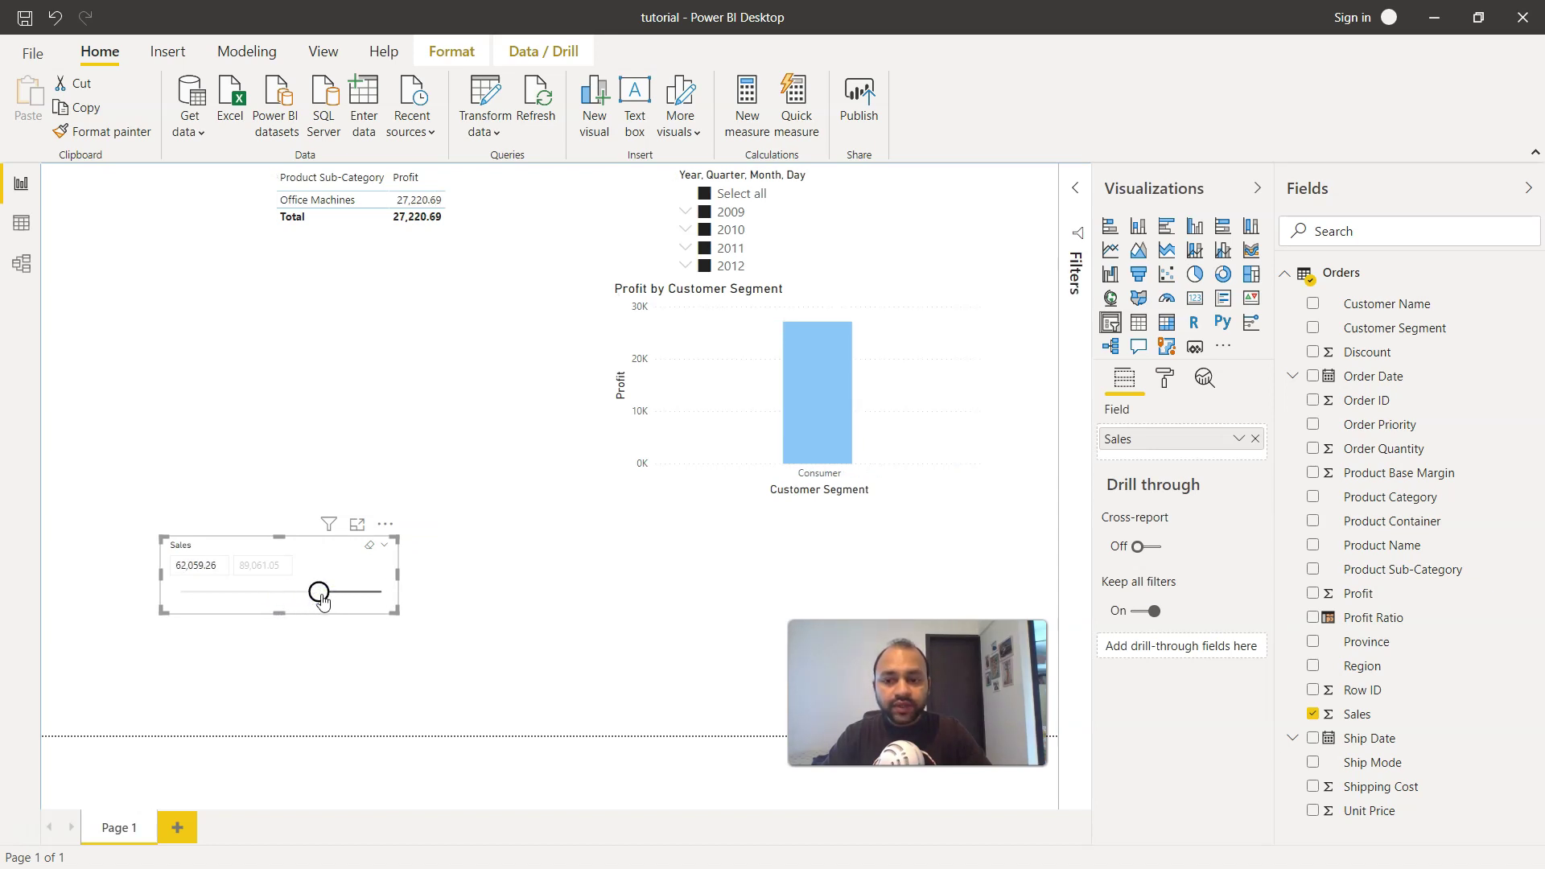
drag(318, 593, 270, 593)
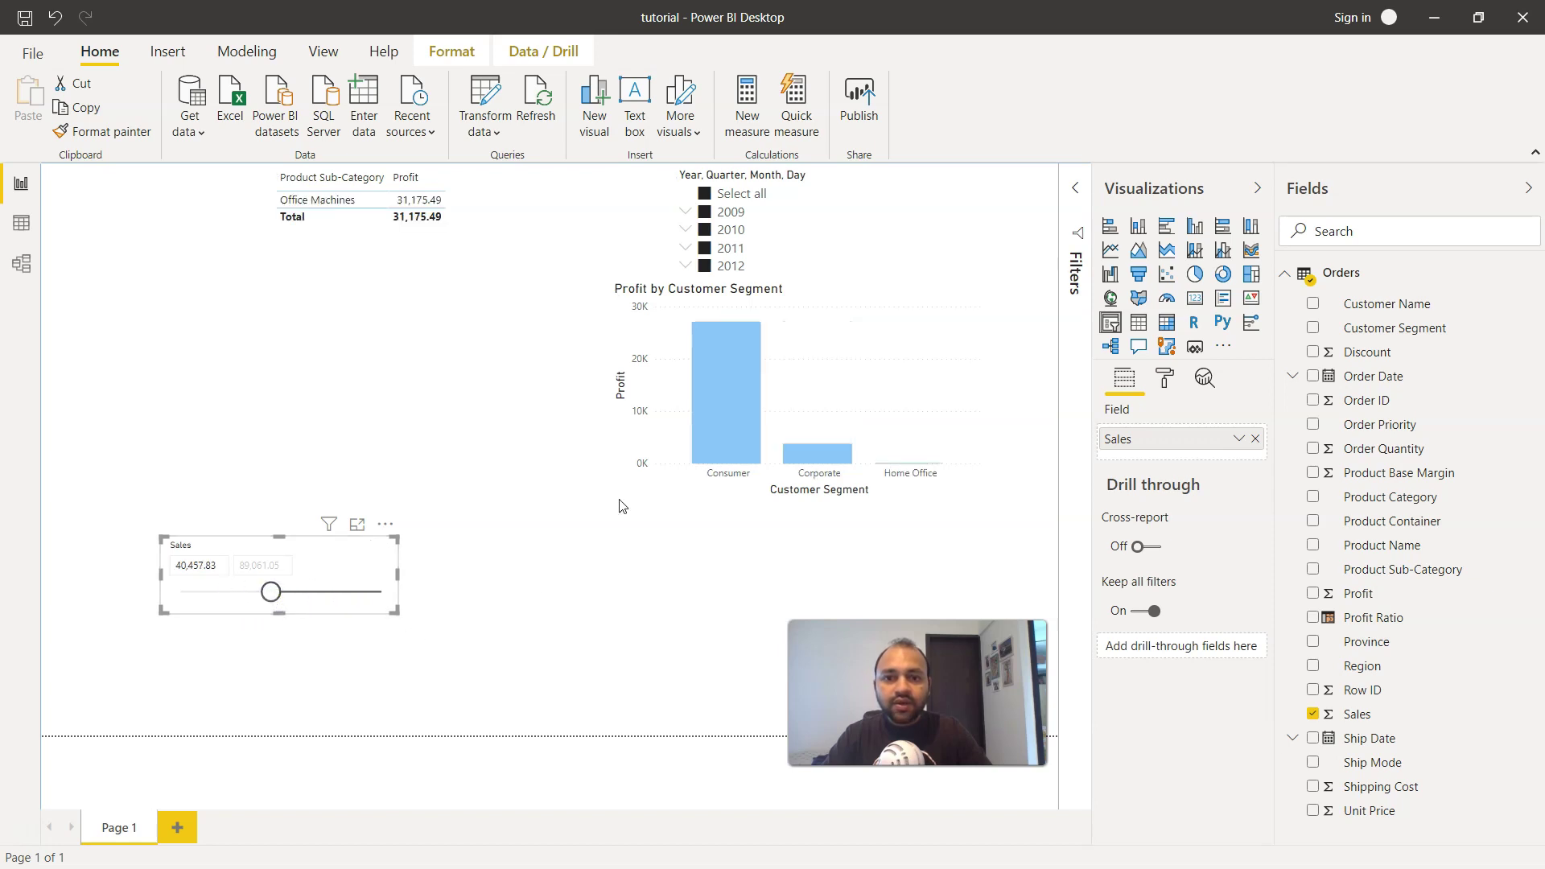
drag(272, 595, 218, 593)
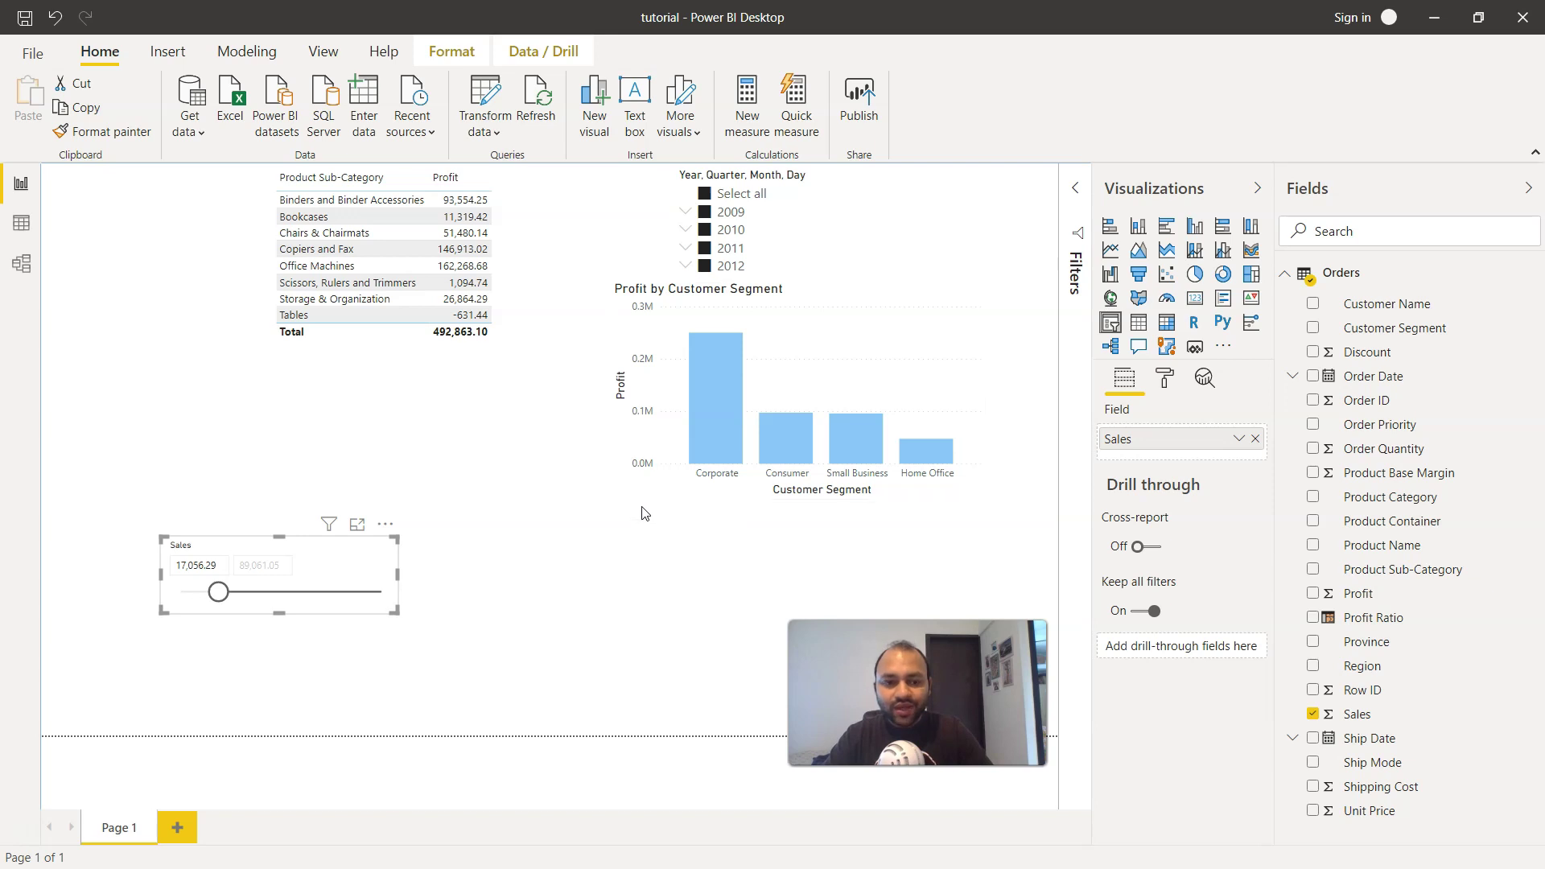
key(ctrl+z)
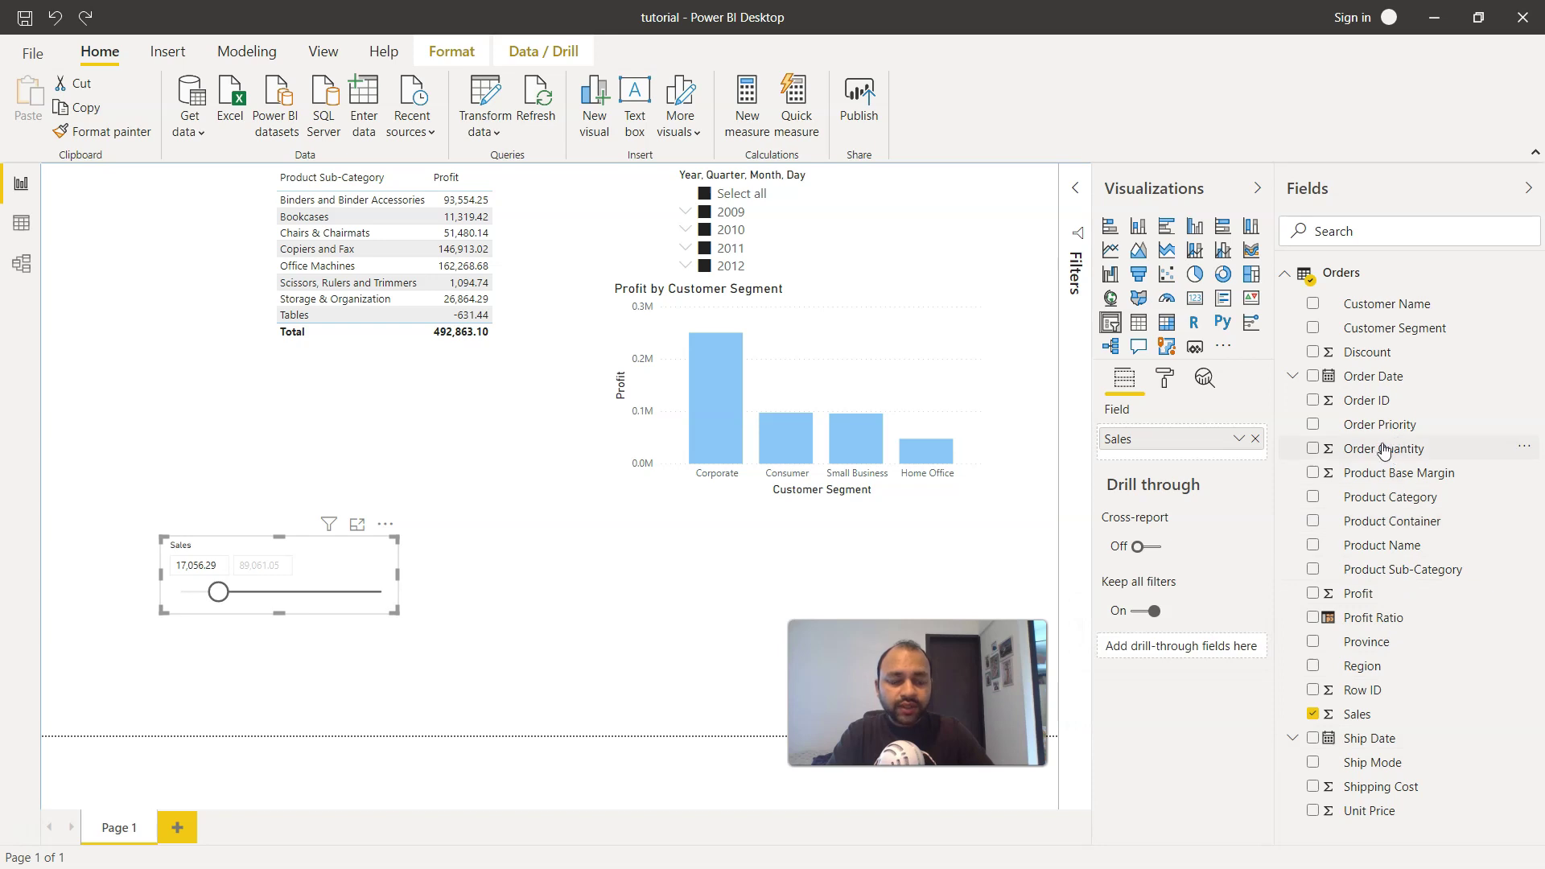
Add Order Quantity under Sales in the slicer, make it taller, and set it to dropdown.
drag(1384, 449, 1207, 454)
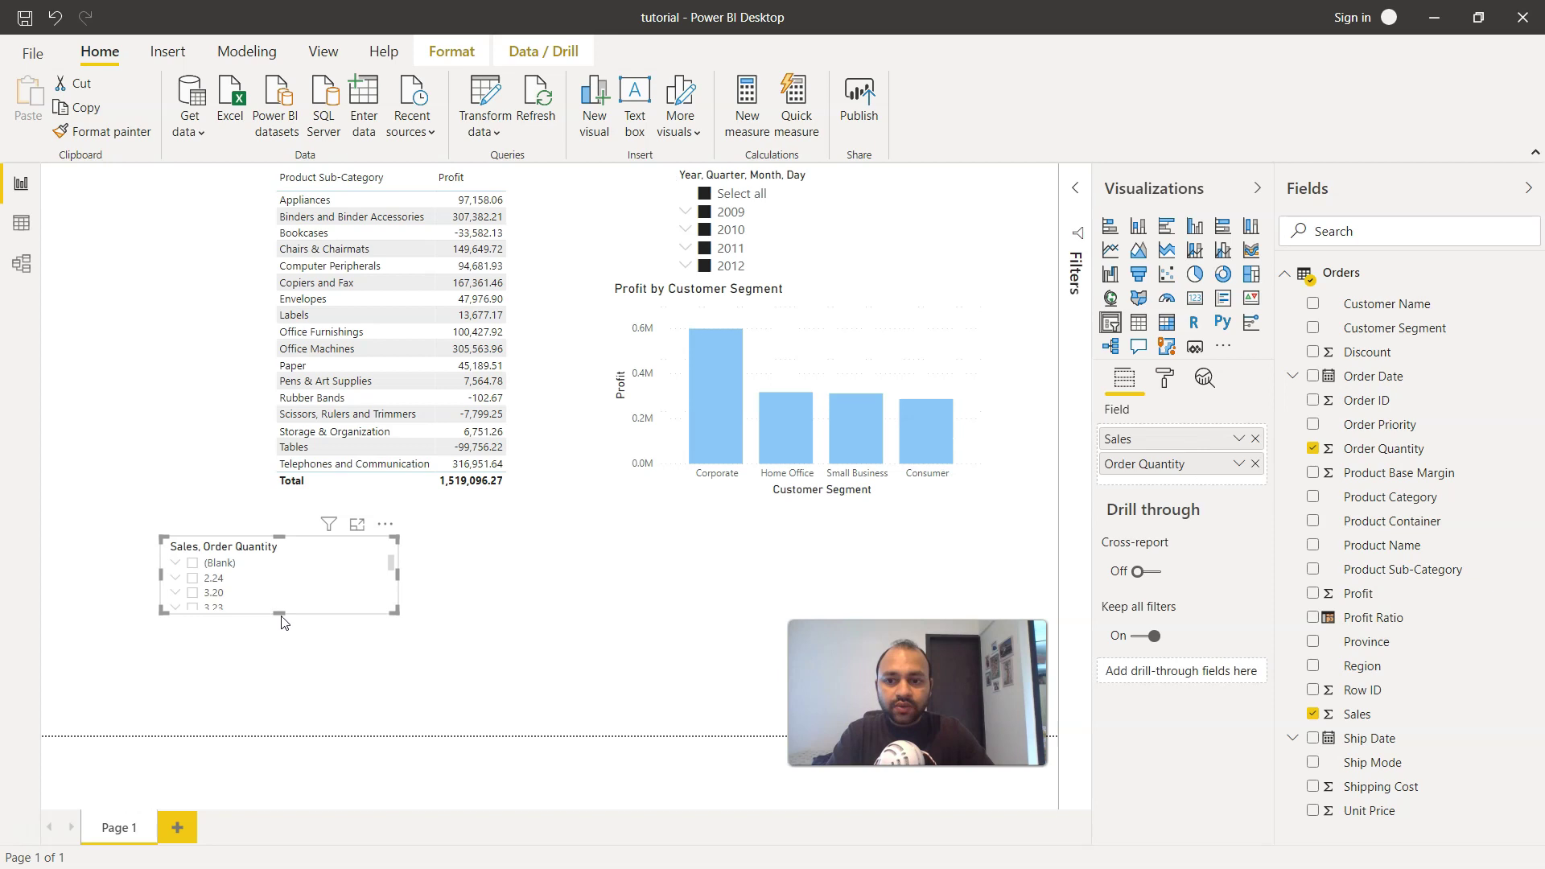
drag(280, 611, 266, 716)
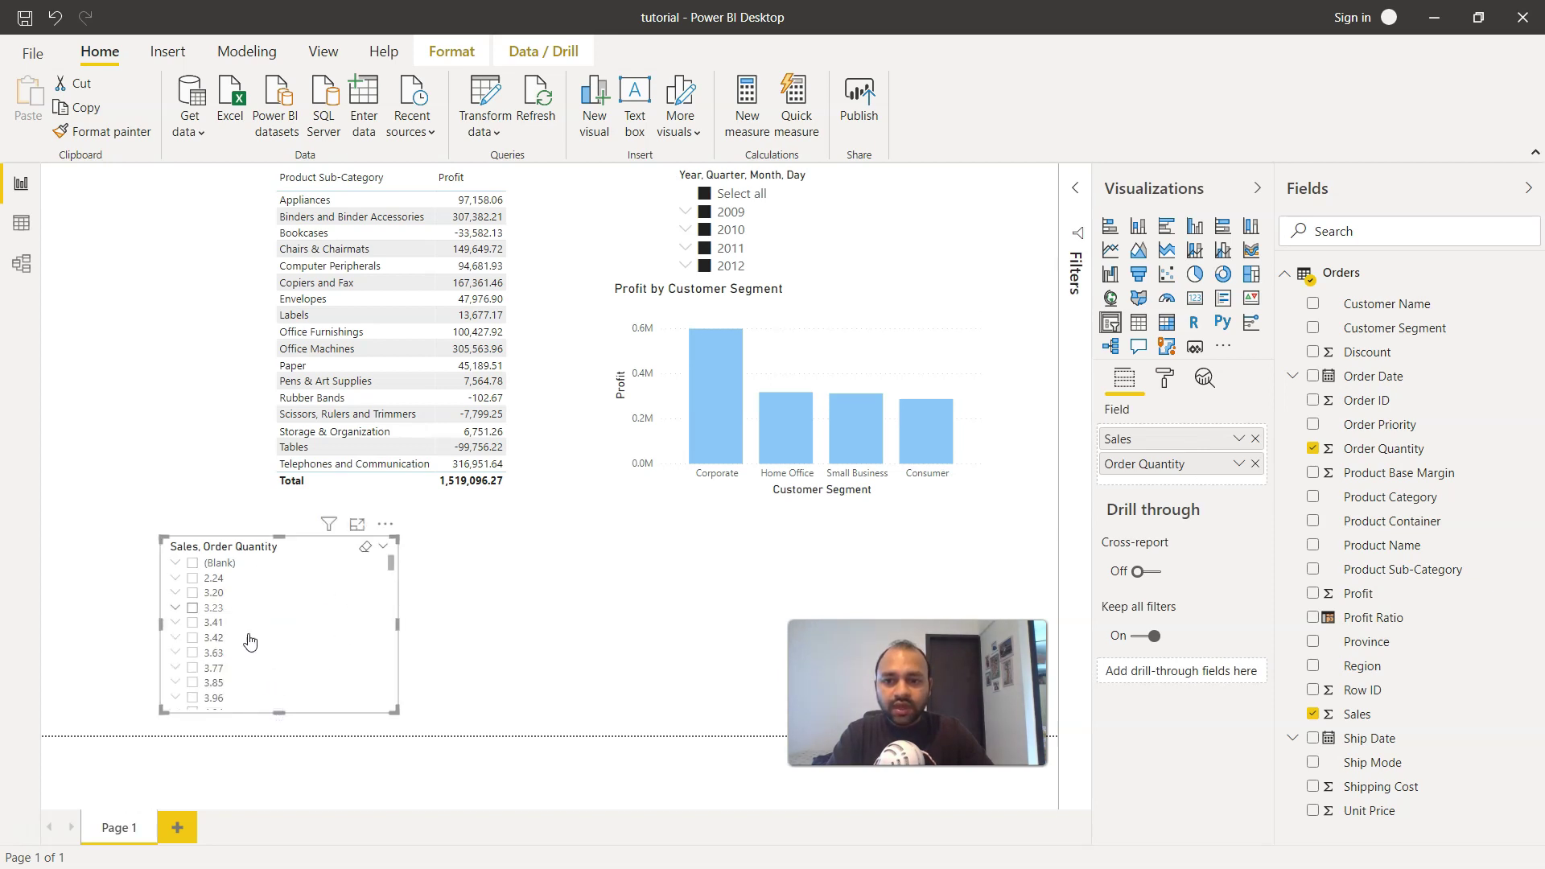
click(384, 548)
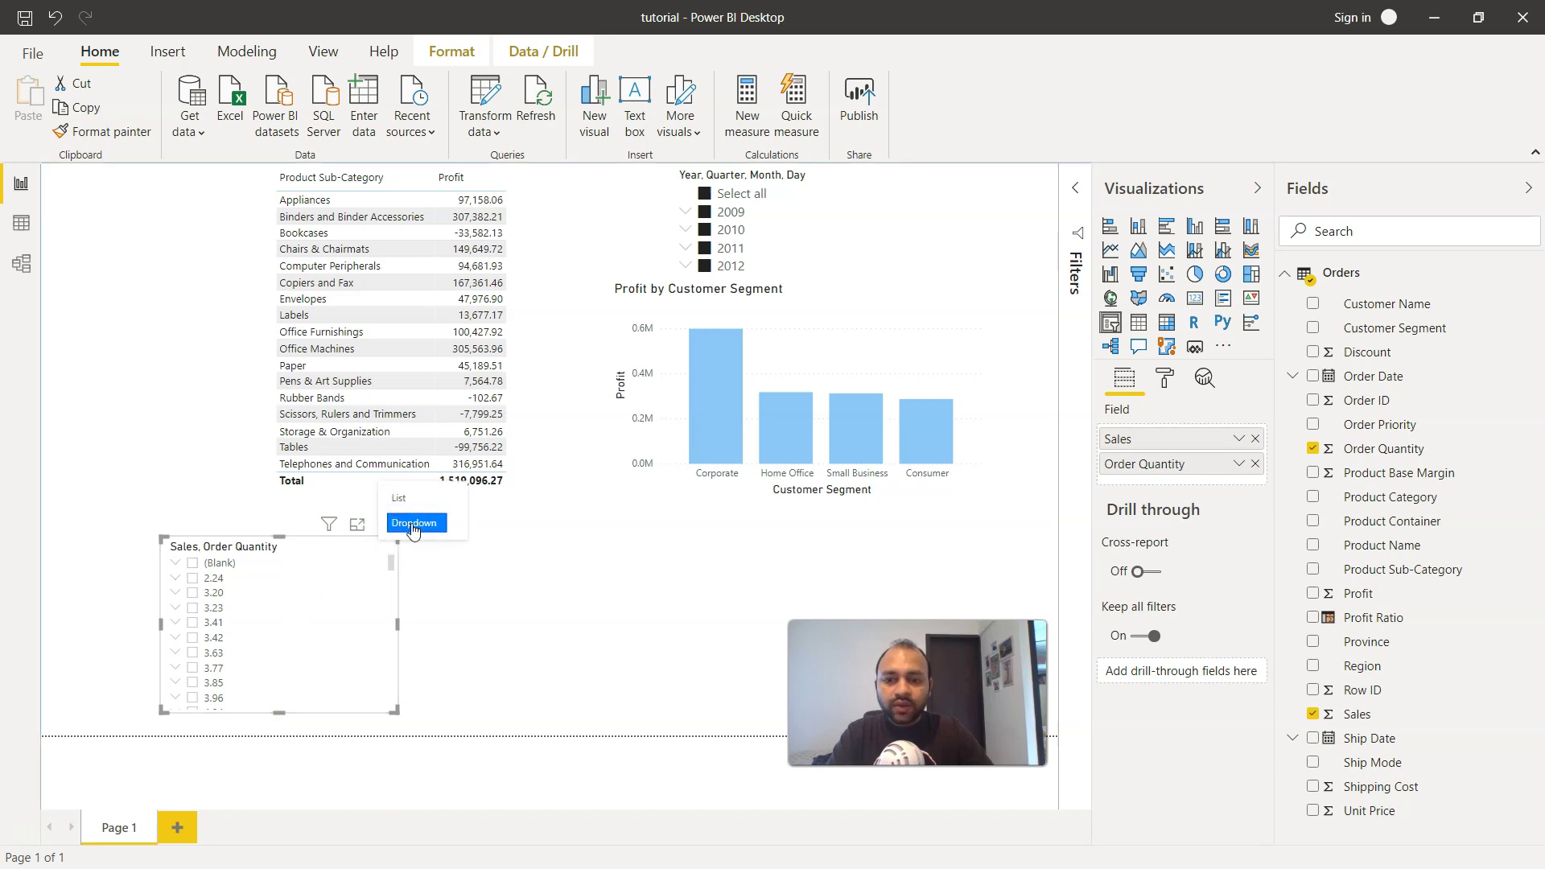
click(415, 527)
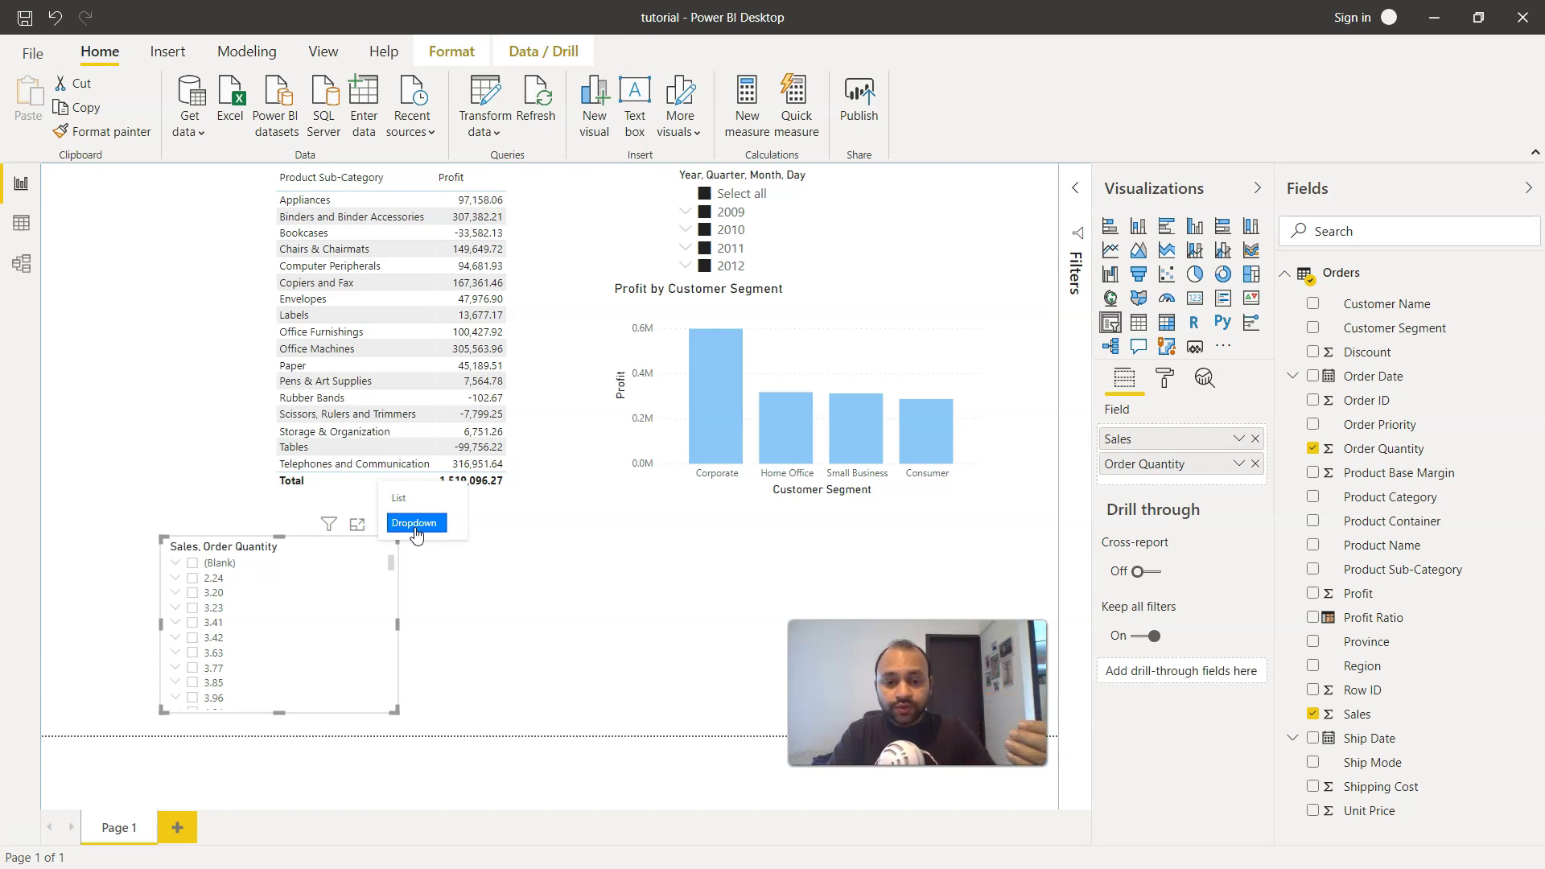
Filter to Sales 31.35 with Order Quantity 3 and inspect the Binders row.
click(415, 533)
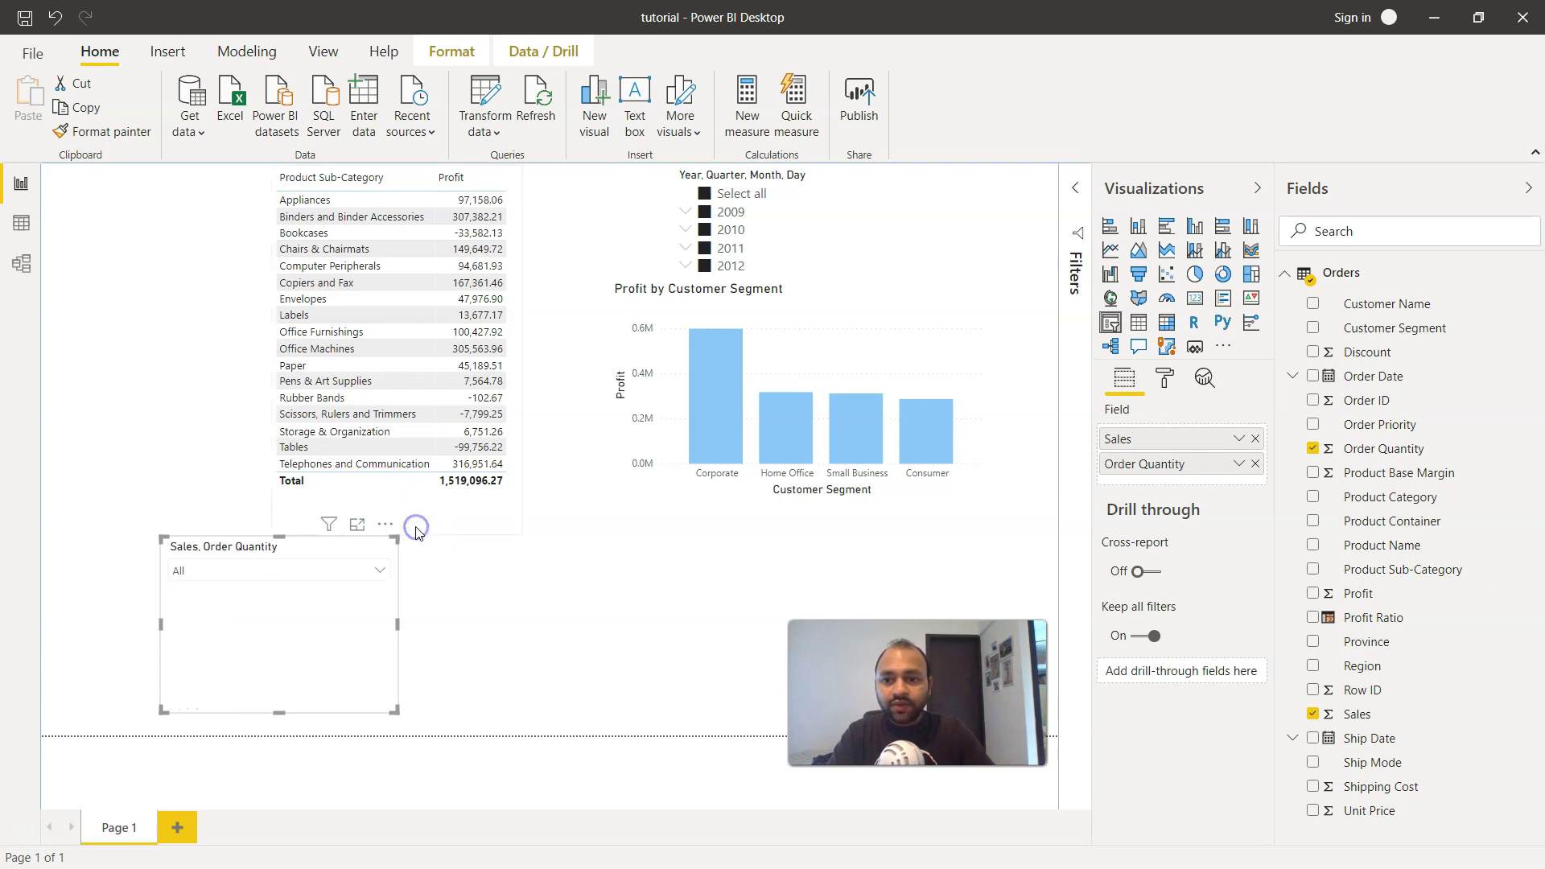
click(387, 568)
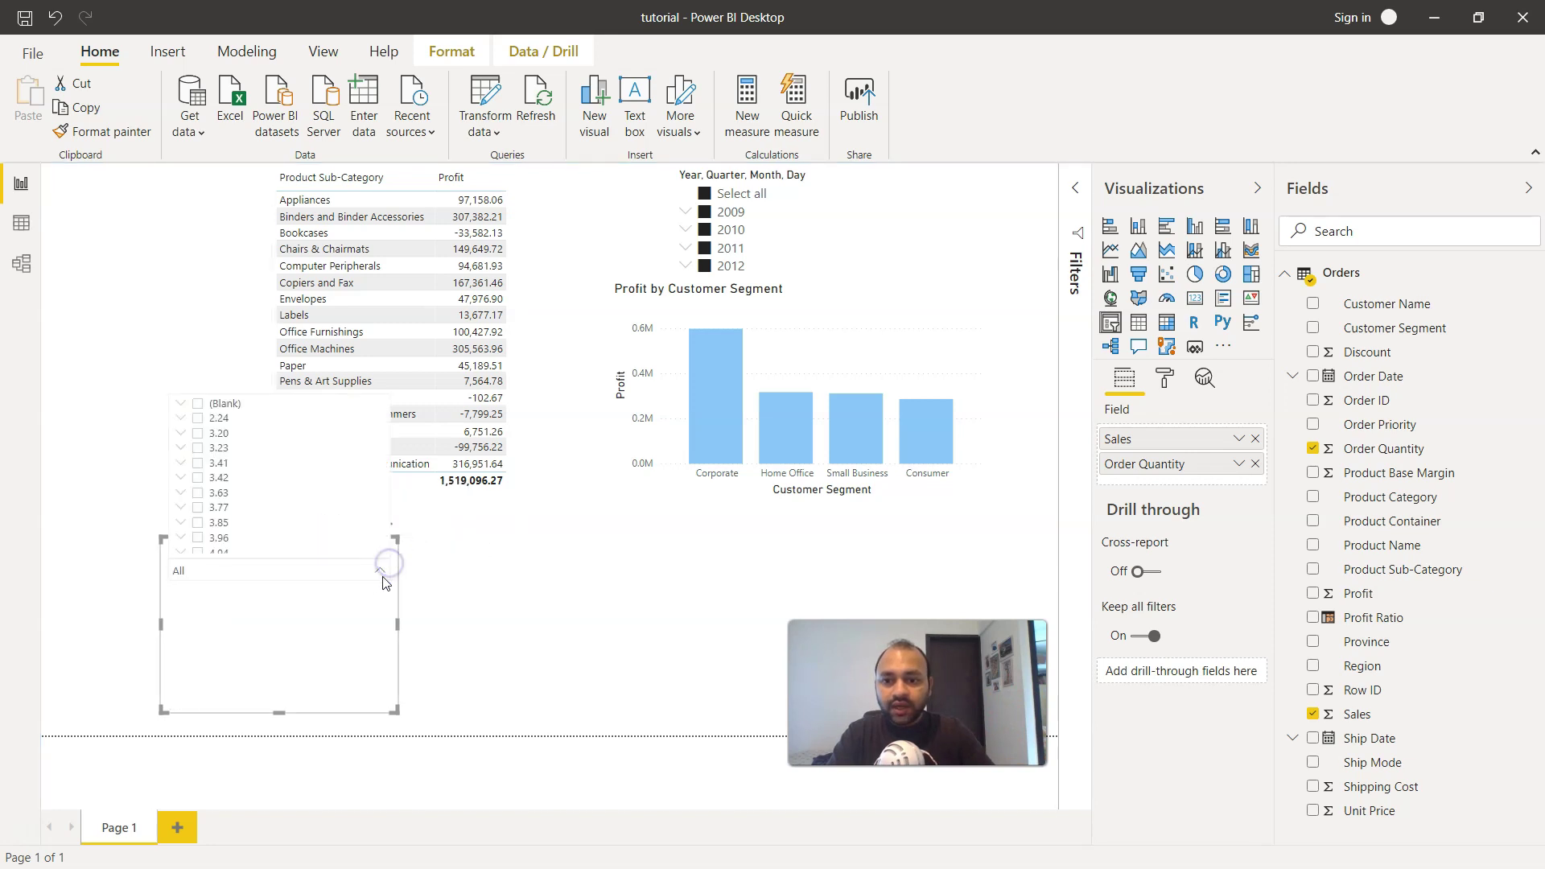
scroll(310, 505, down, 3)
scroll(310, 505, down, 15)
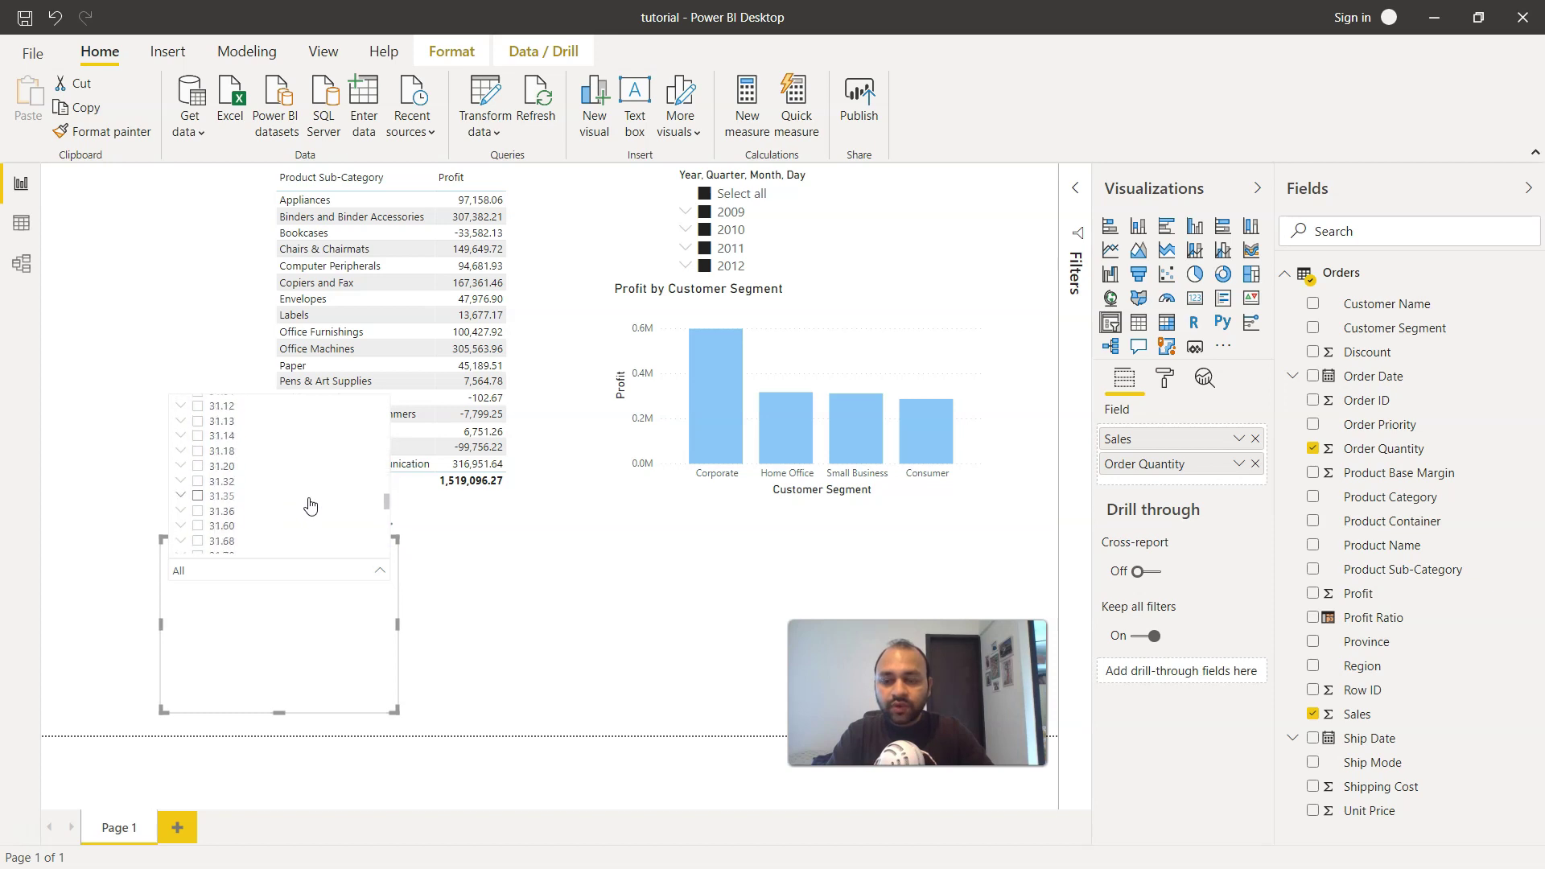
click(181, 495)
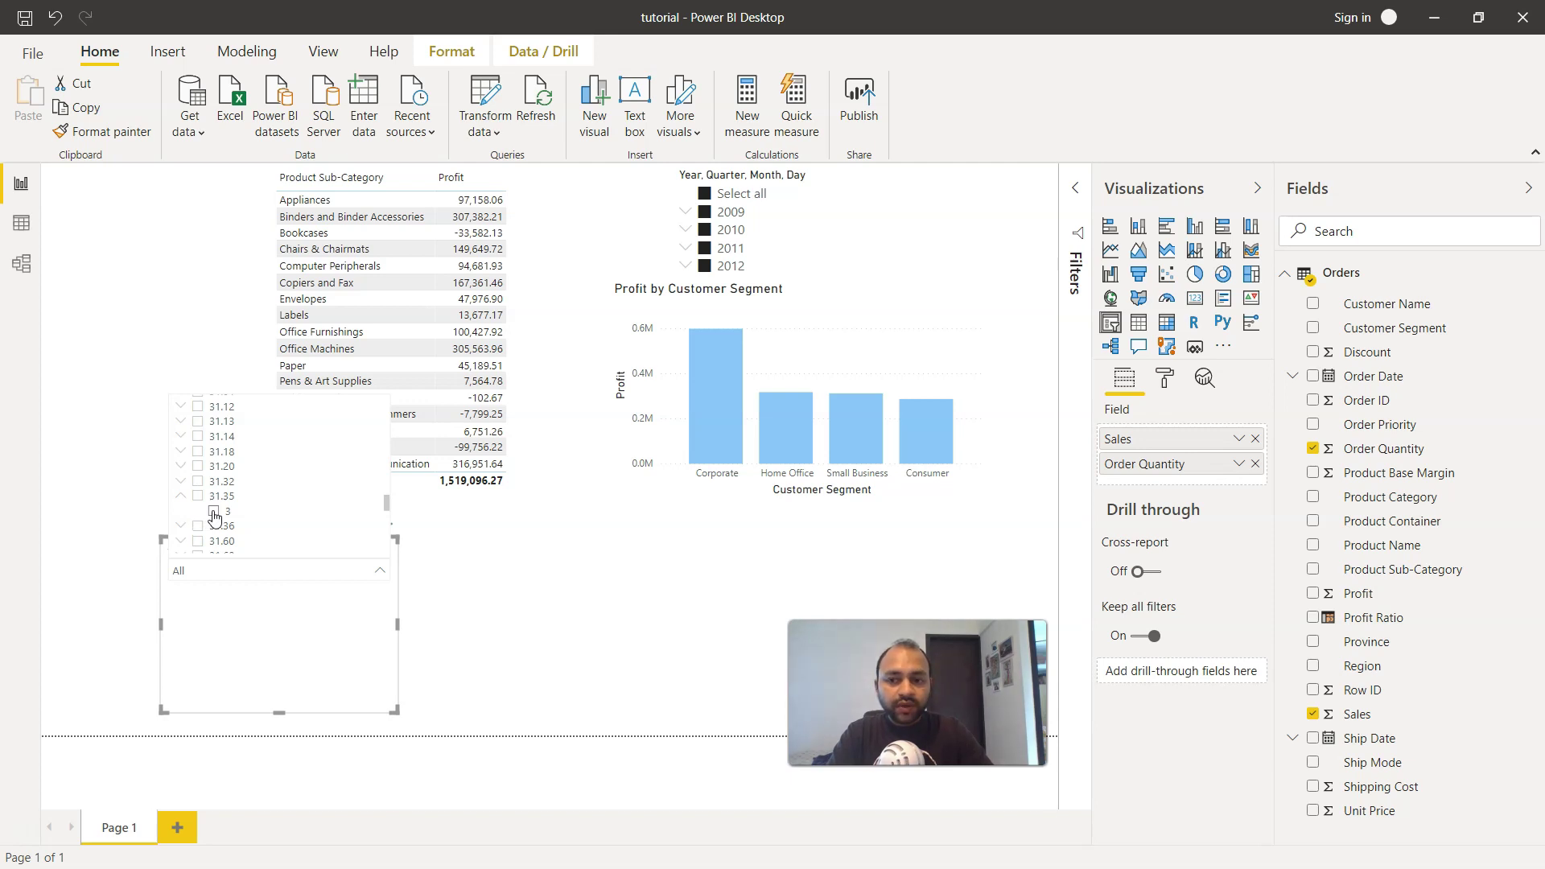
click(214, 511)
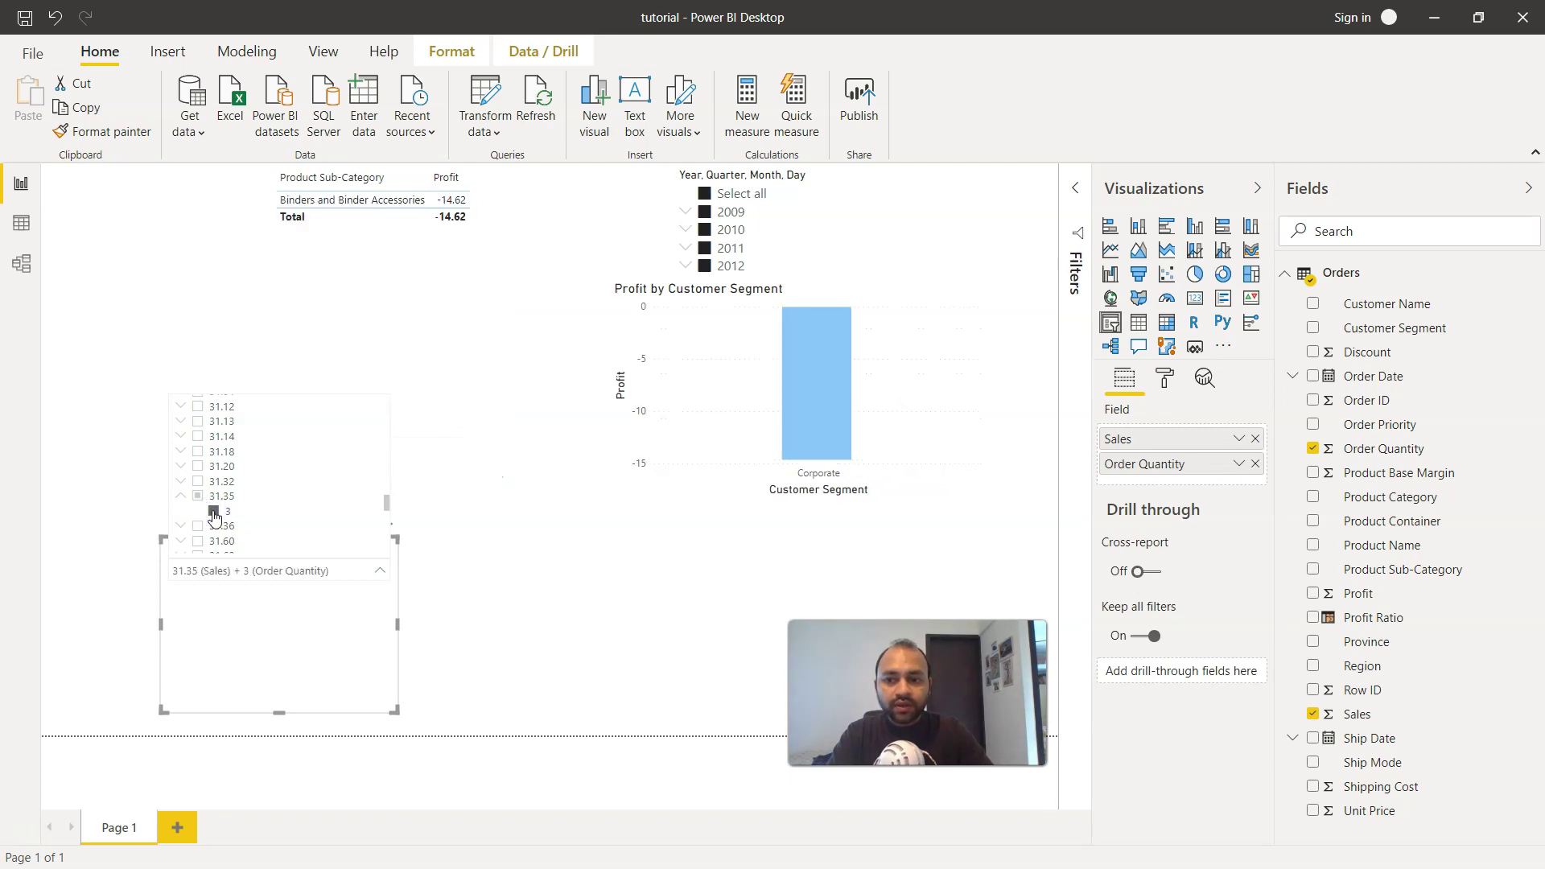
click(427, 211)
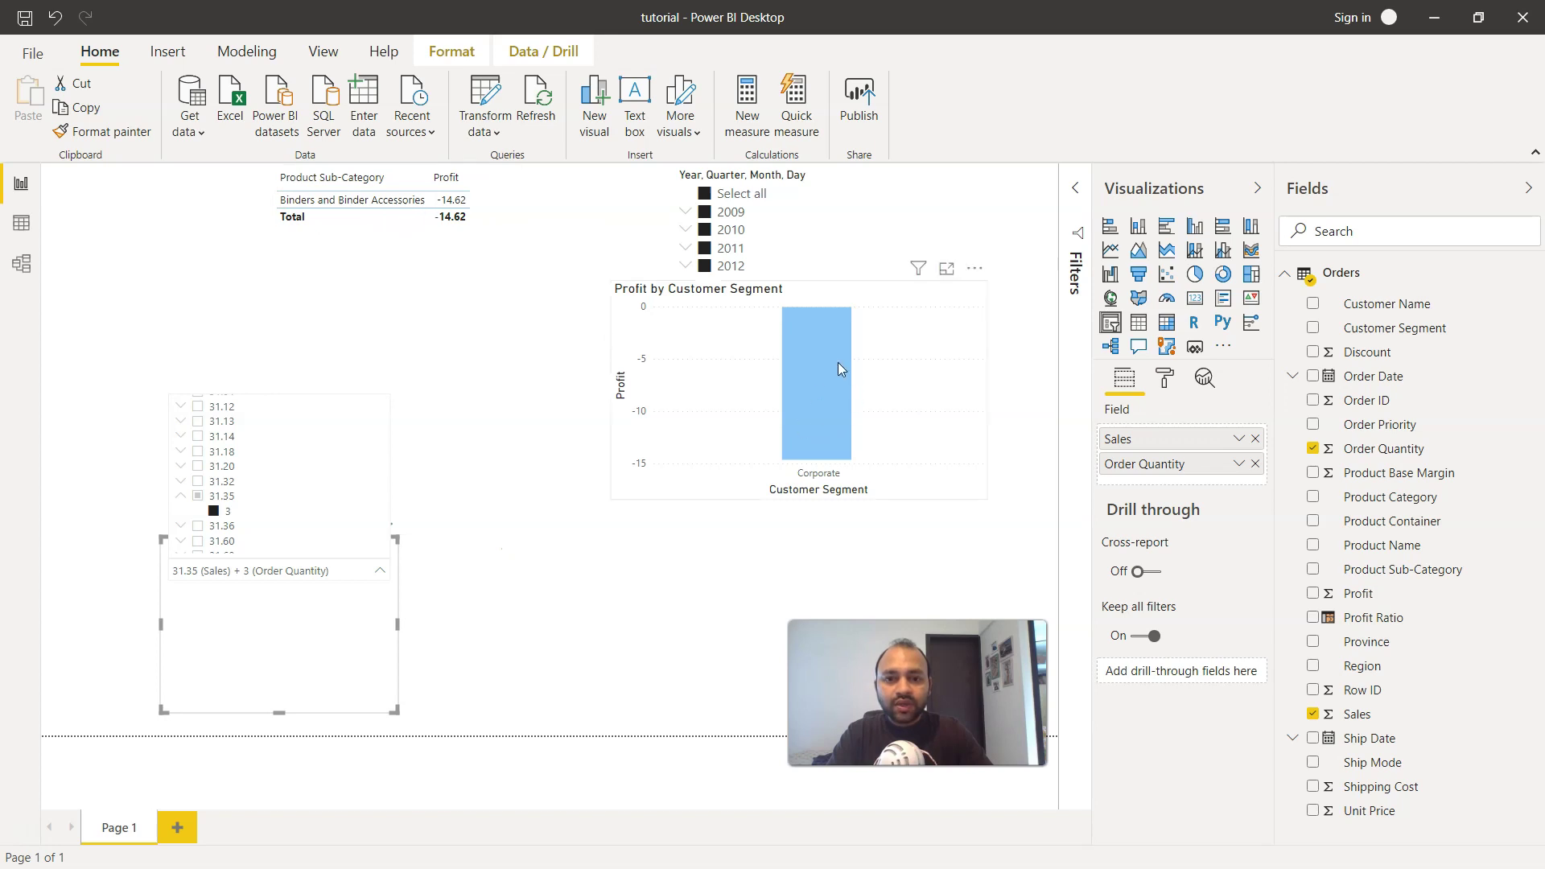
Select the whole Sales value 31.35 and close the dropdown.
click(198, 498)
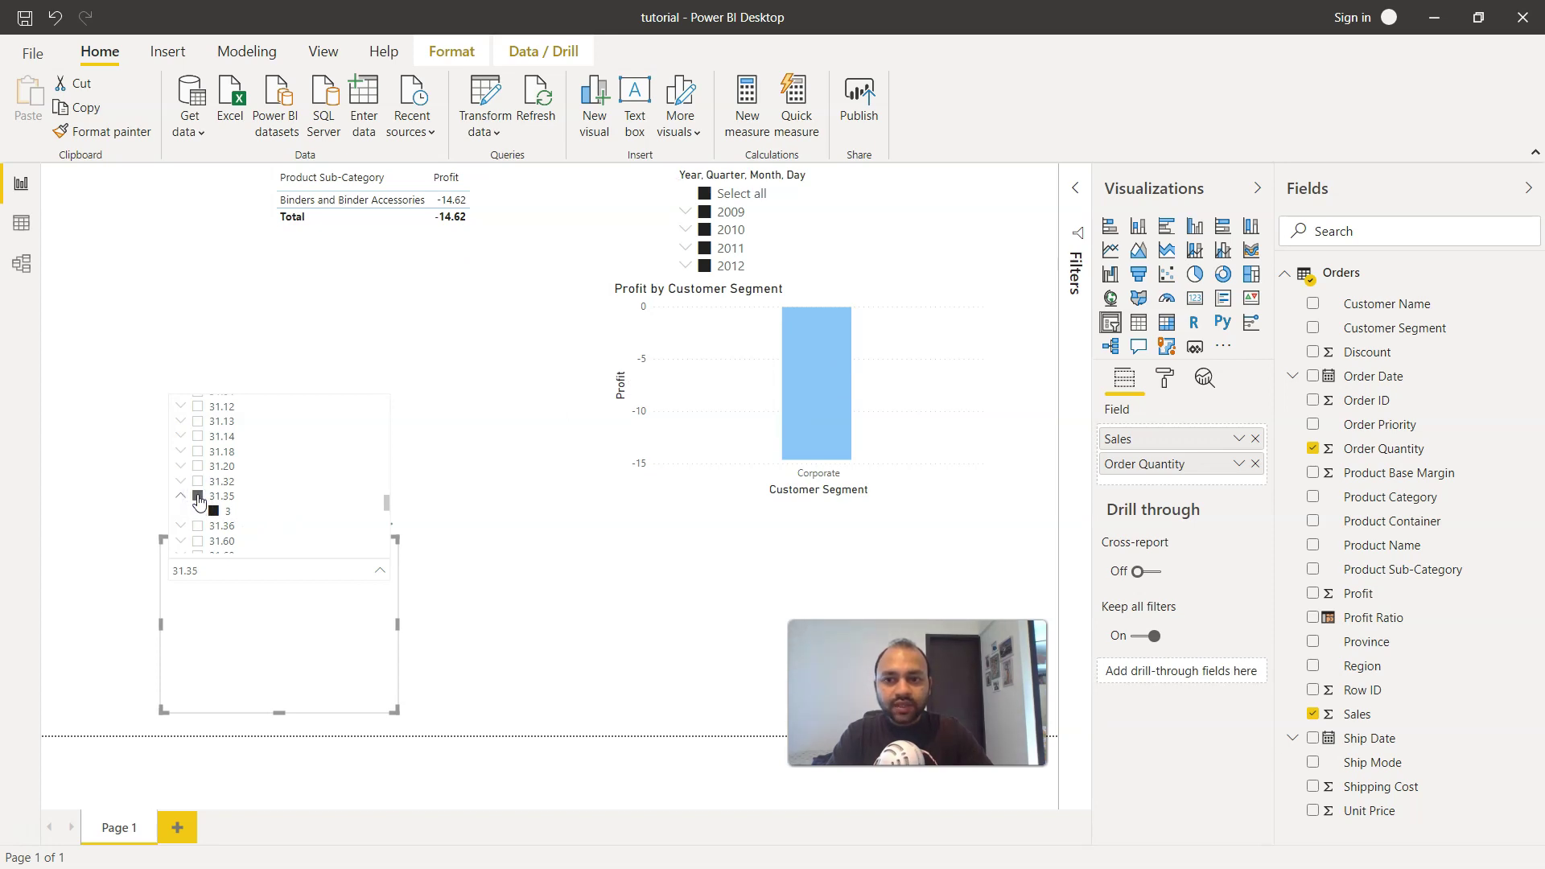
scroll(199, 499, up, 10)
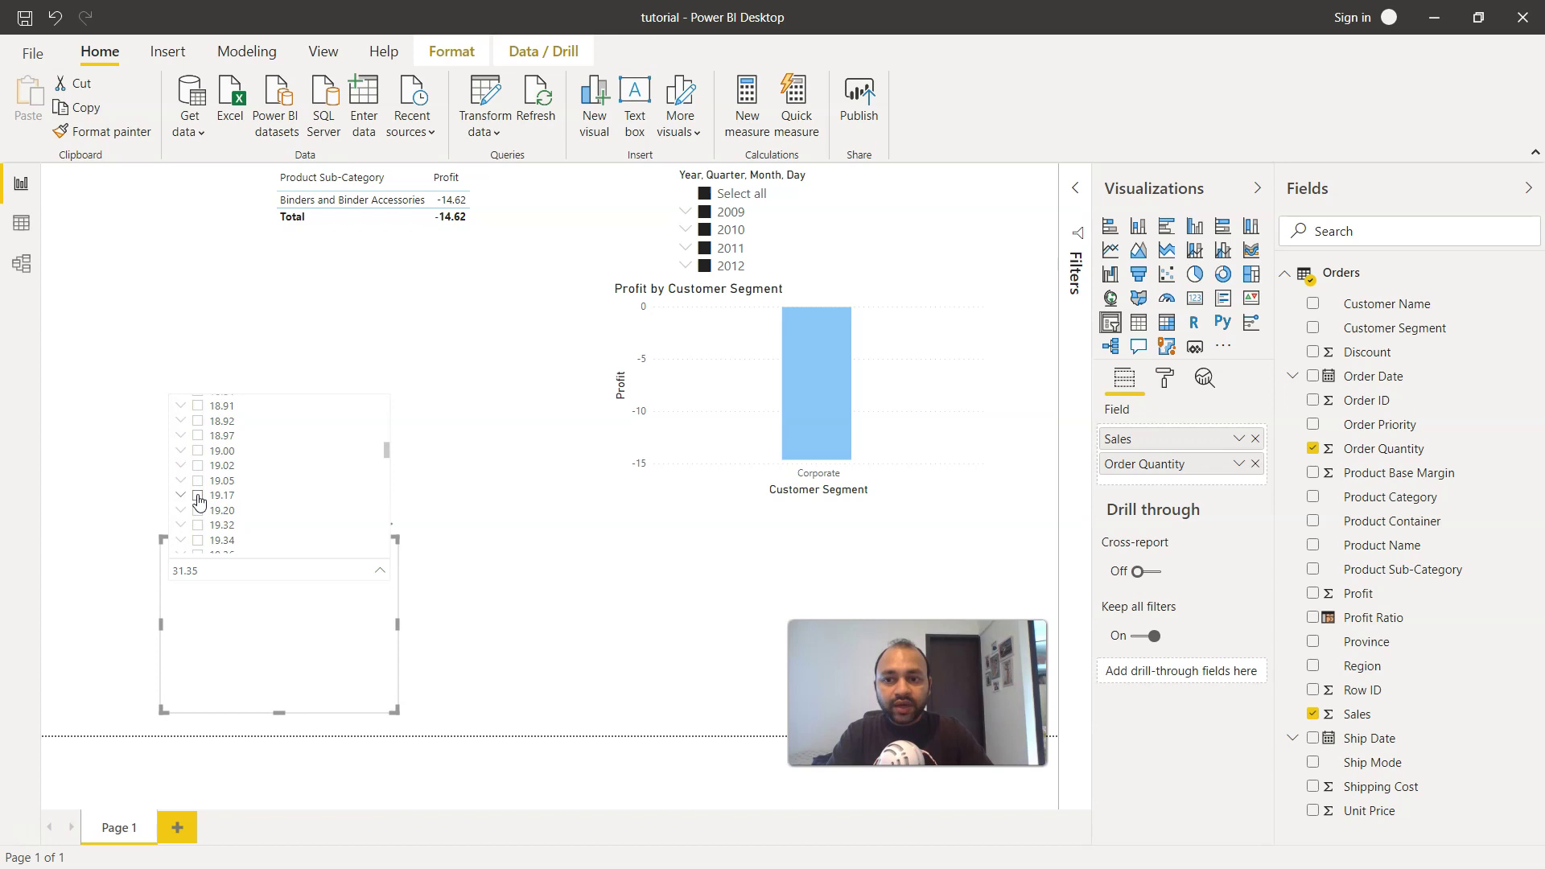
scroll(198, 500, up, 6)
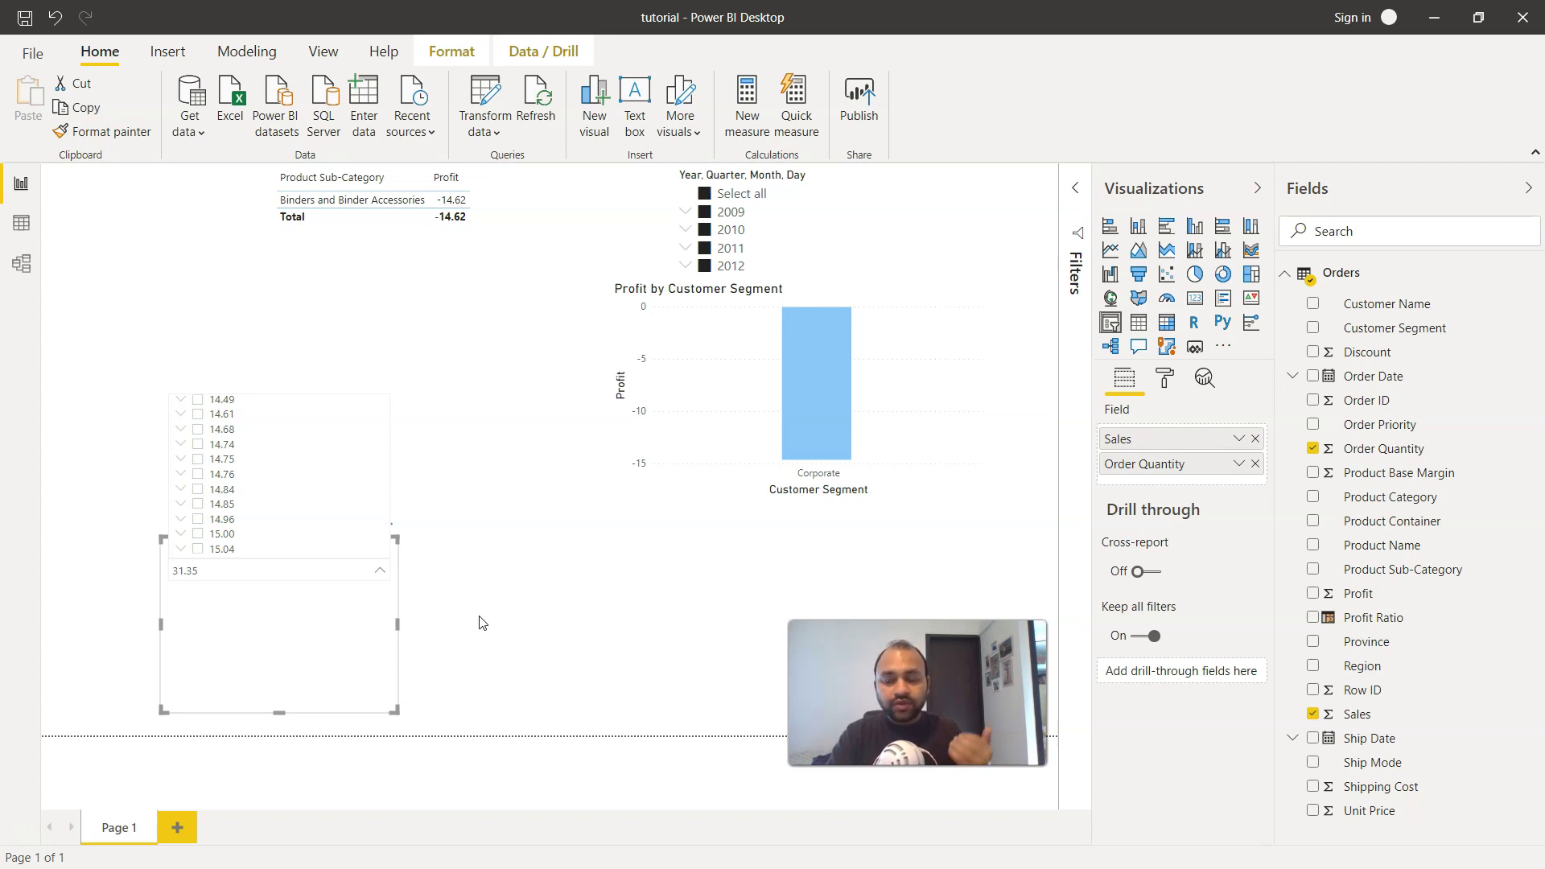
click(608, 614)
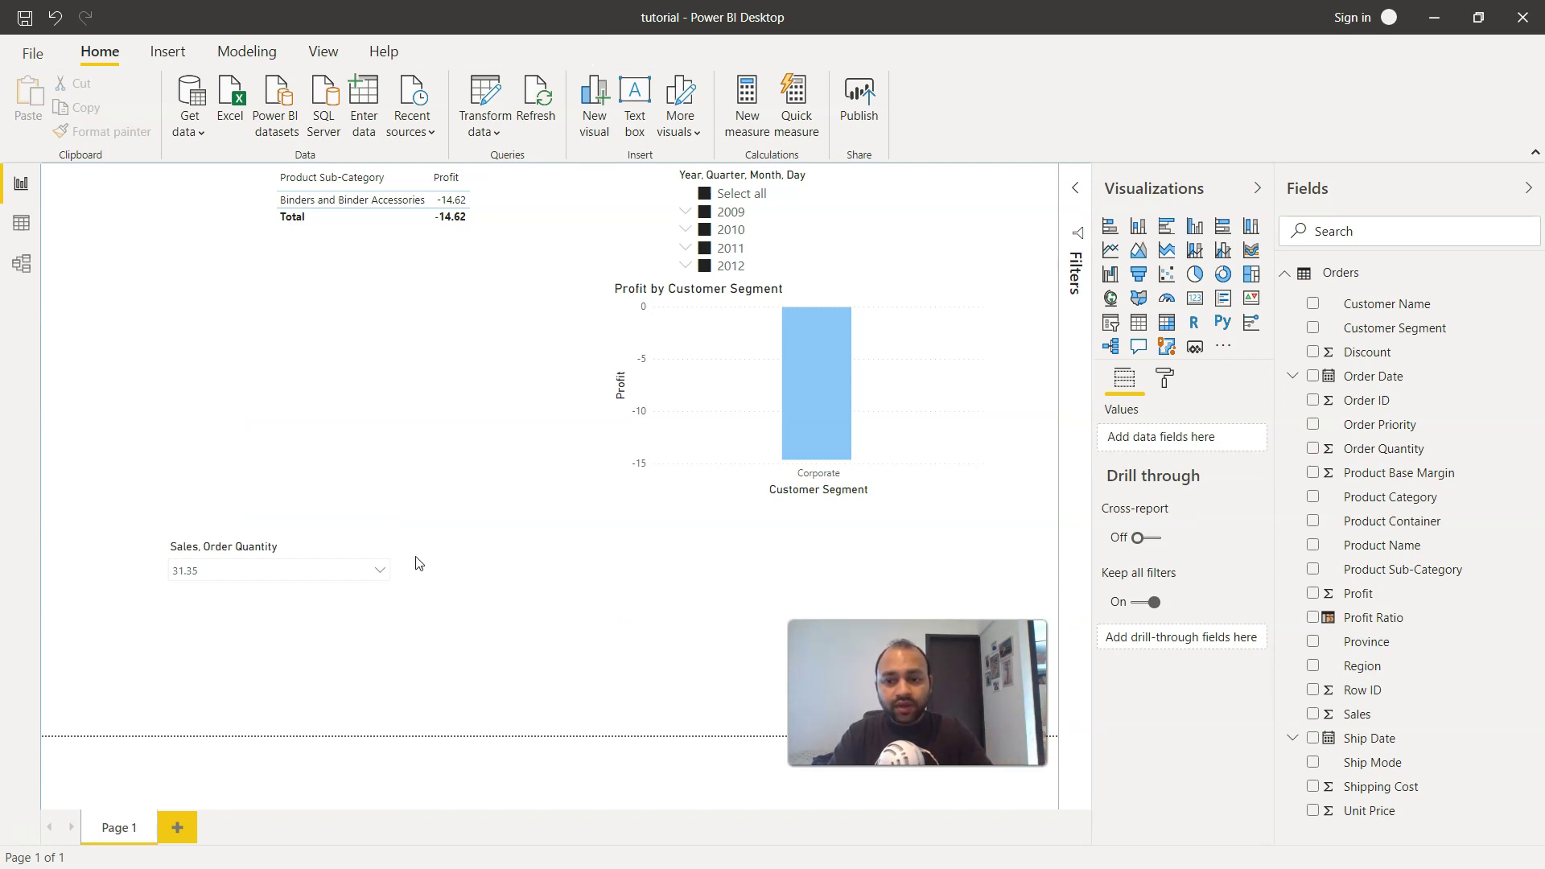
Select the Sales, Order Quantity slicer and open its Format settings.
mouse_move(375, 555)
click(385, 612)
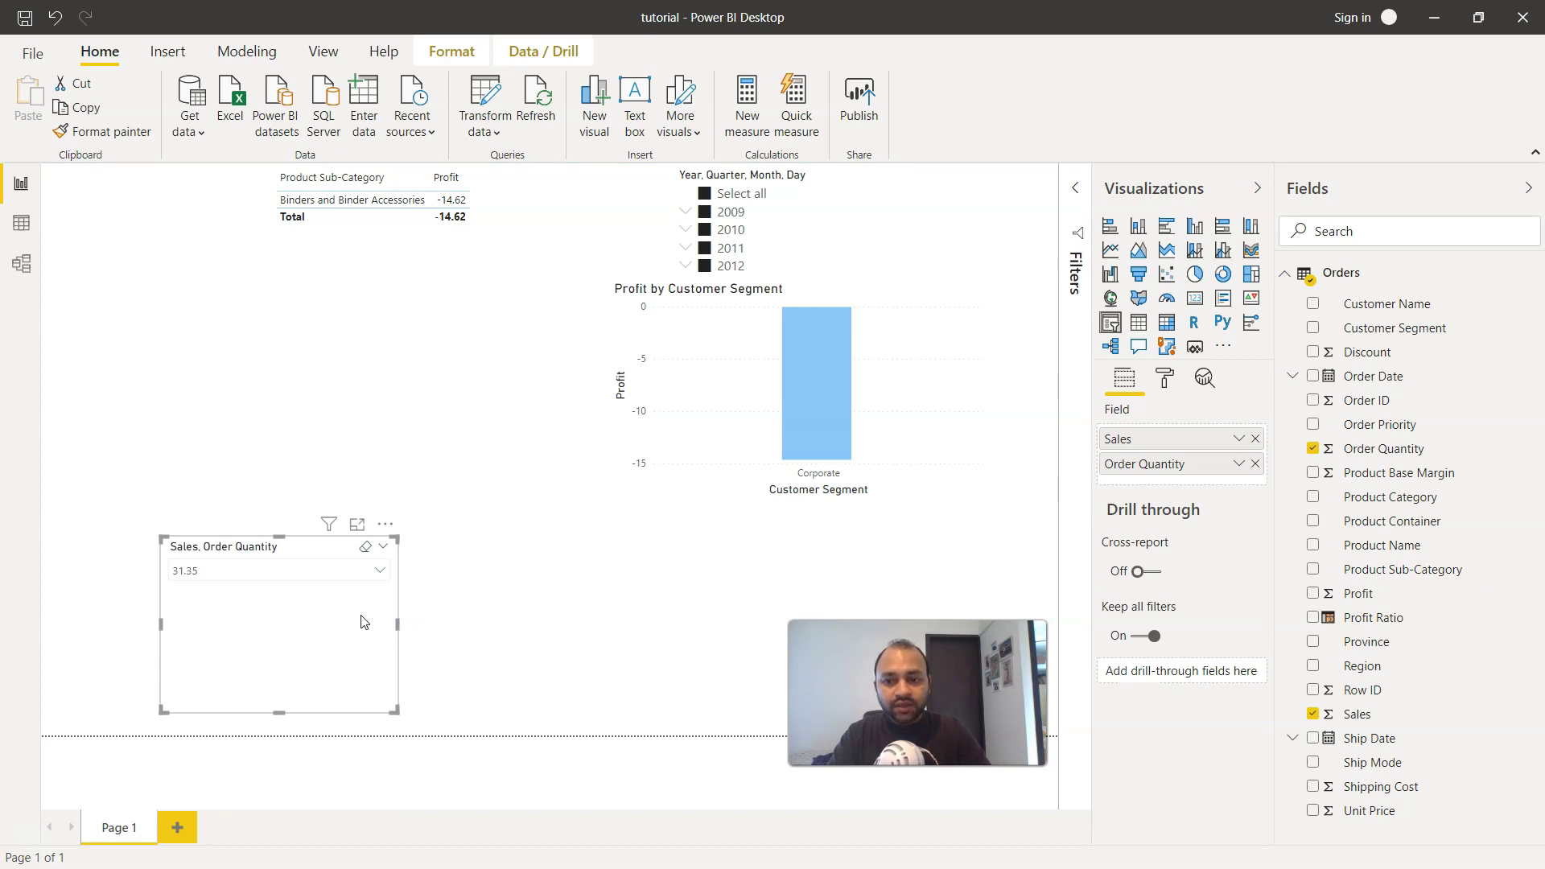
click(1164, 379)
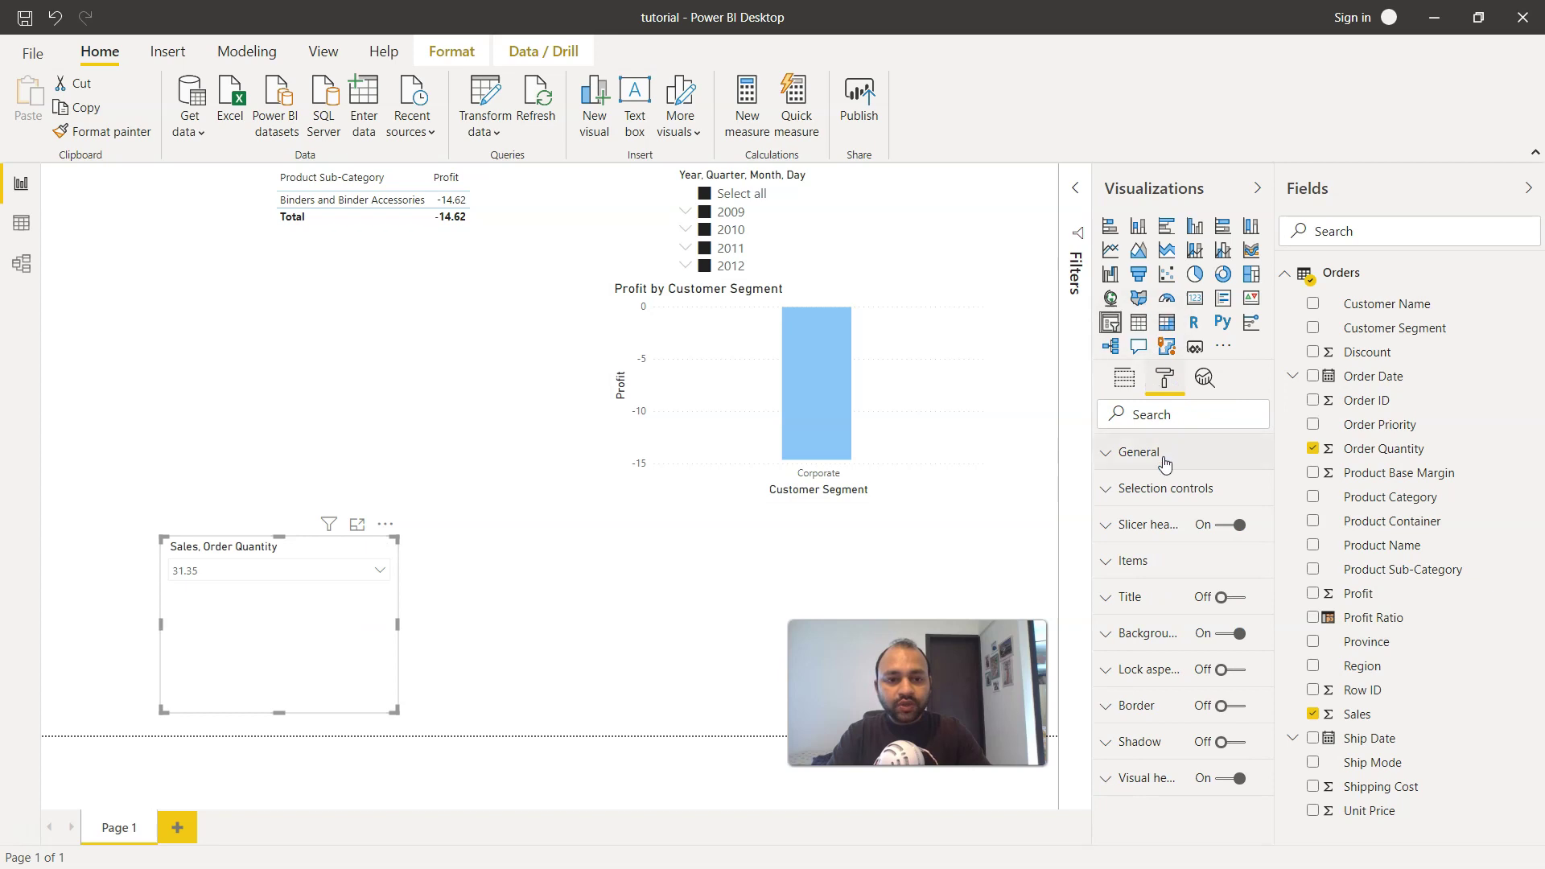
click(1152, 533)
scroll(1173, 628, down, 2)
scroll(1126, 563, up, 2)
In Selection controls, keep multi-select and turn on the Show "Select all" option.
click(1112, 487)
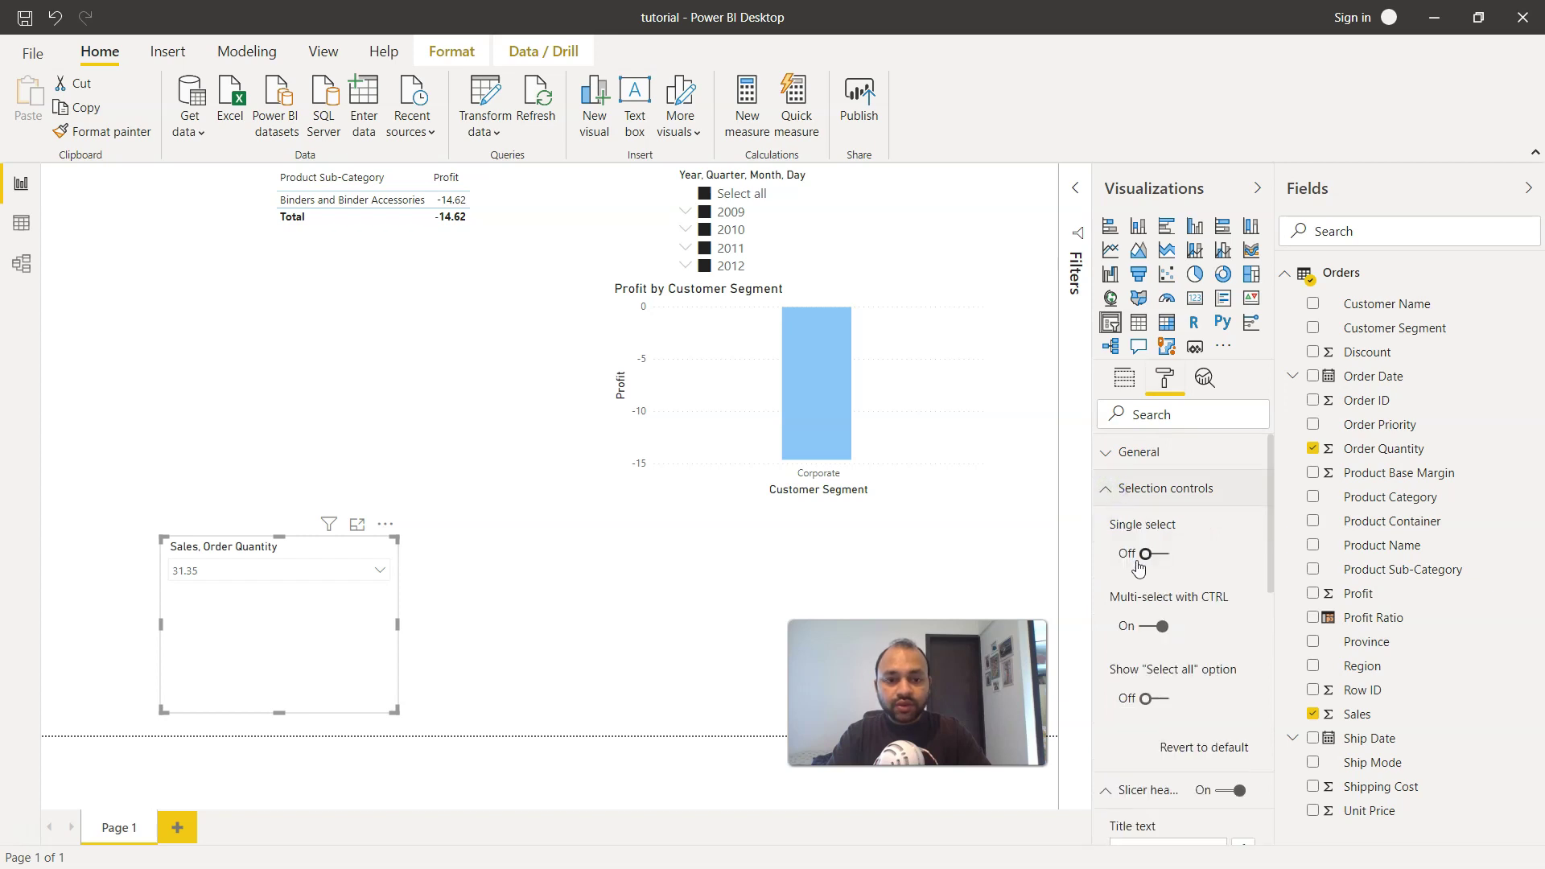
click(1163, 515)
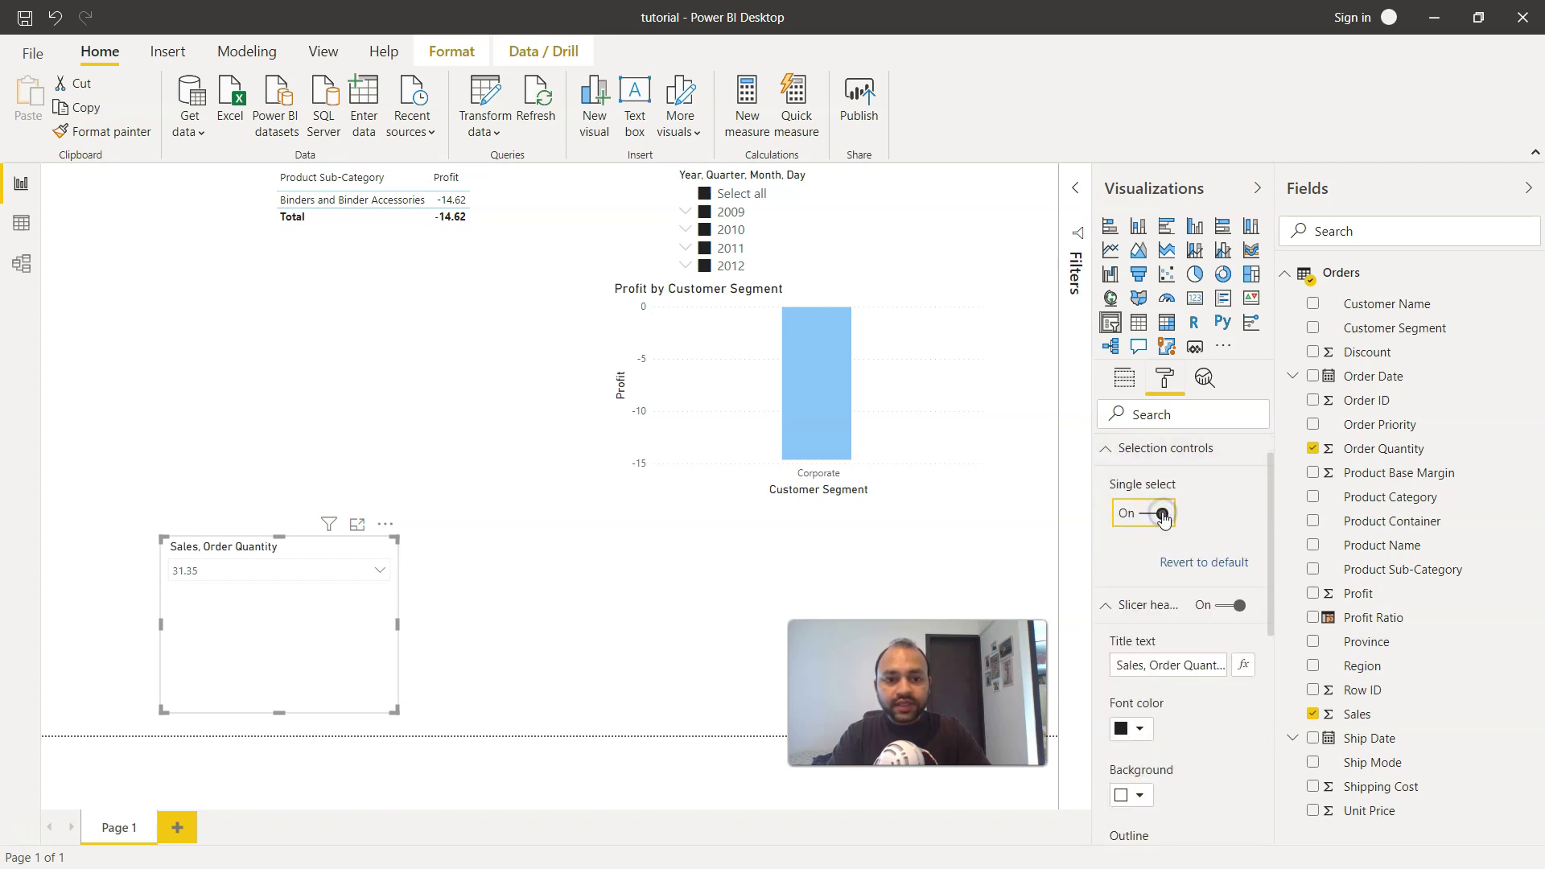
click(1159, 515)
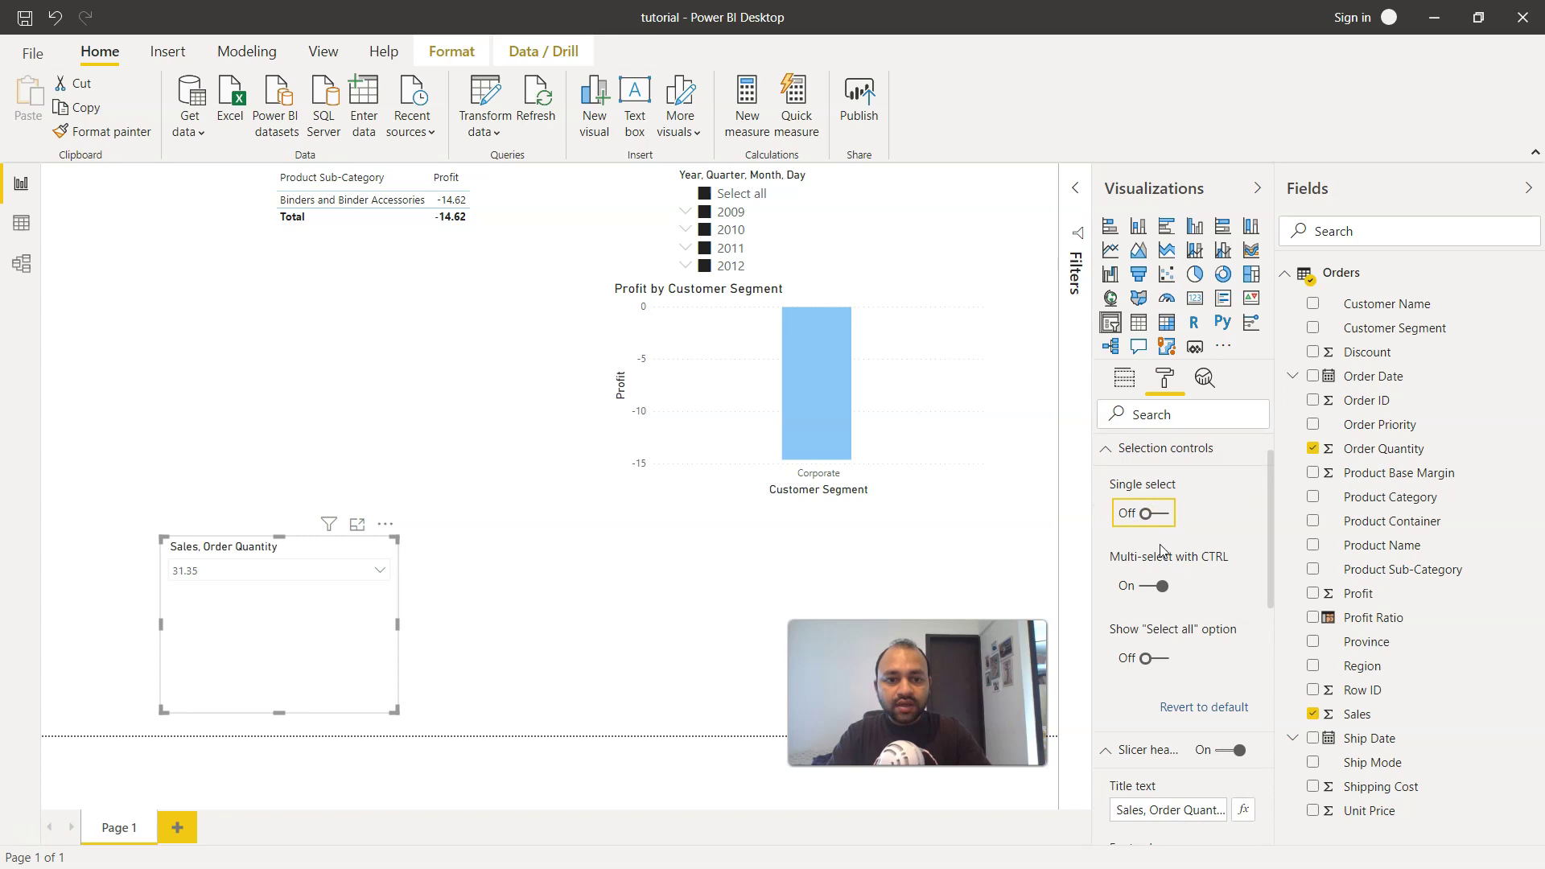
click(1158, 663)
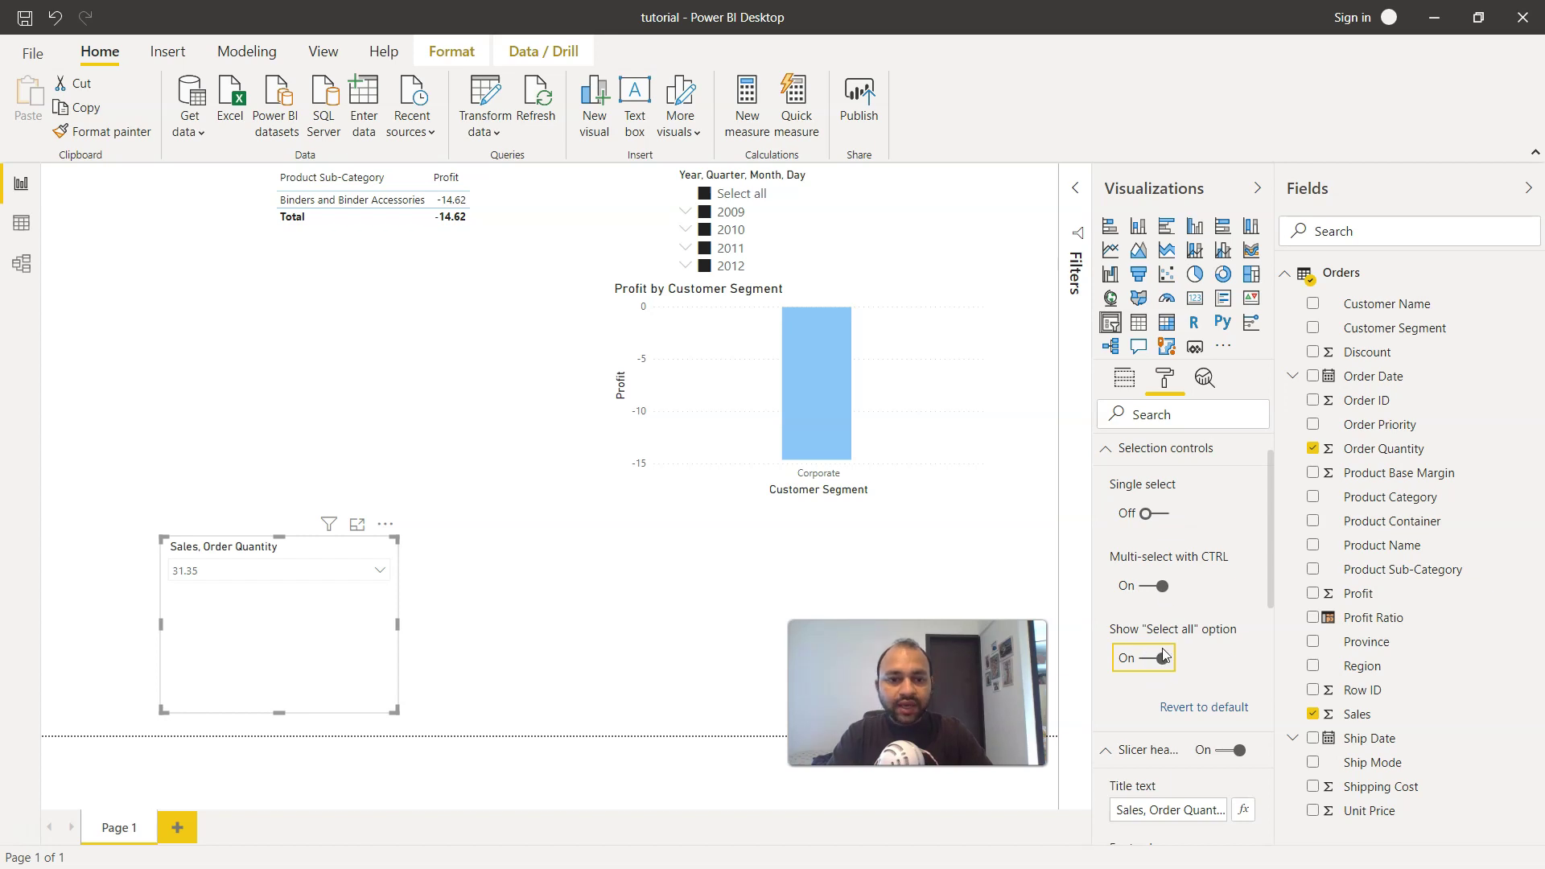
scroll(1159, 672, down, 6)
scroll(1159, 683, down, 2)
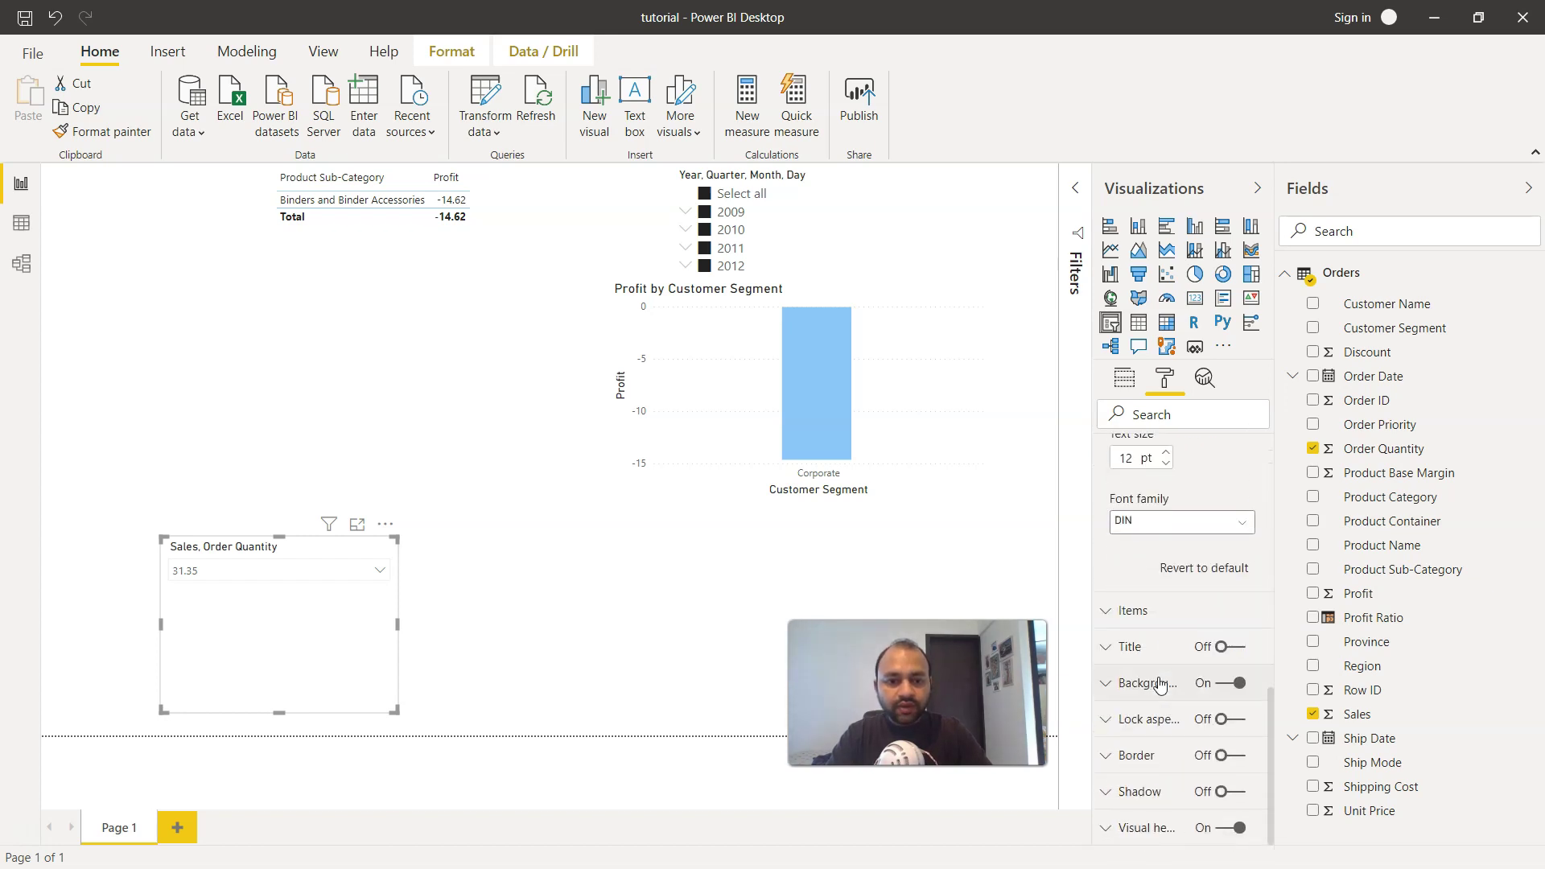